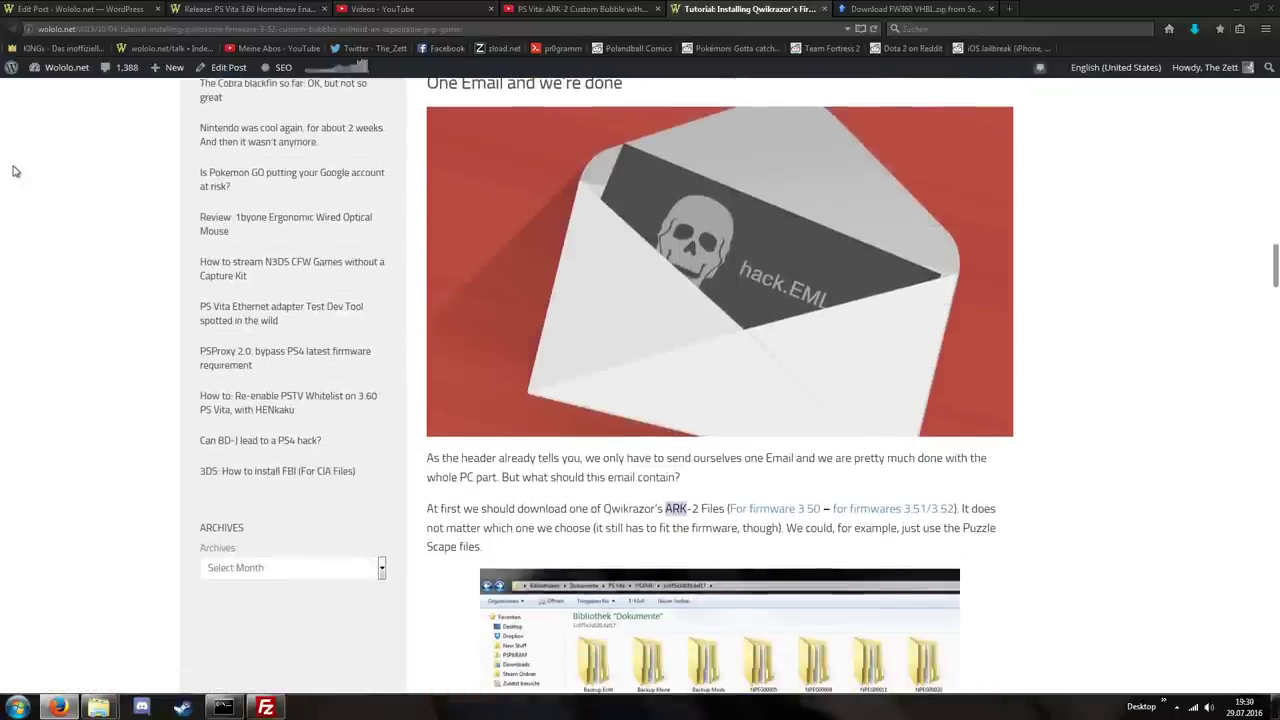
# - Read the tutorial's instructions on copying the ARK savedata and emailing PBOOT.PBP, through to the end of the article
pyautogui.scroll(-5, 15, 171)
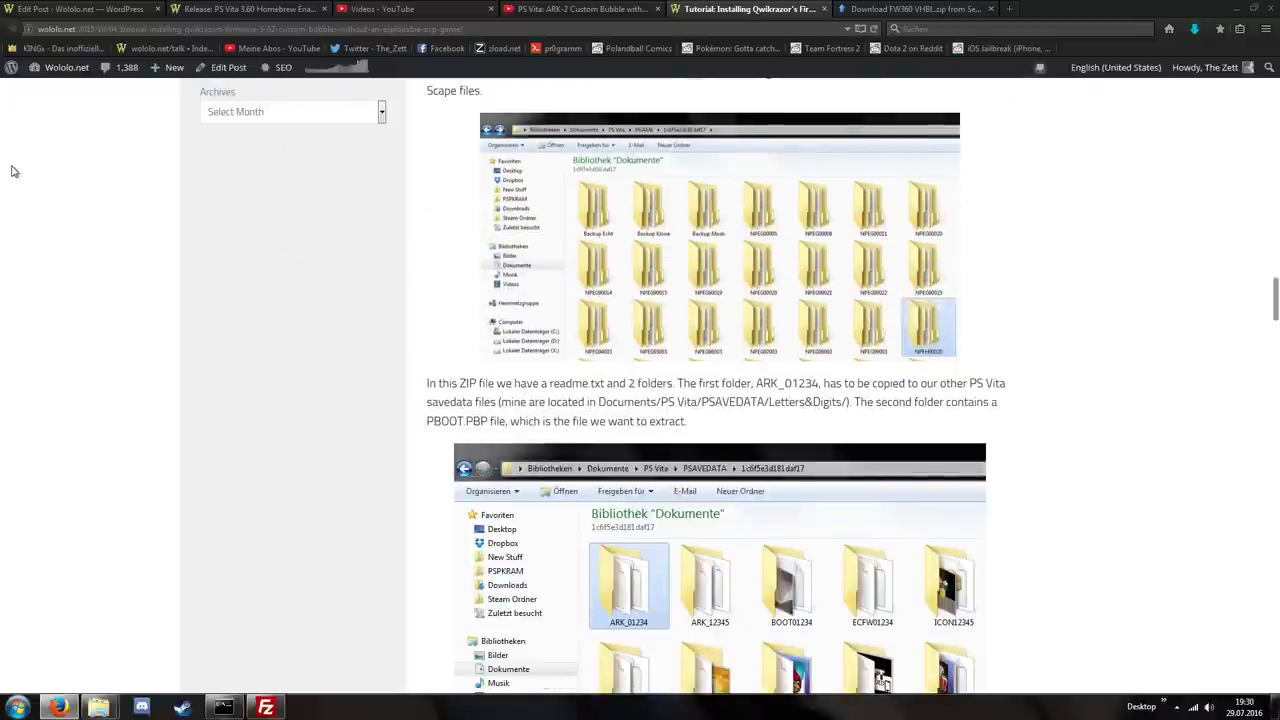
pyautogui.scroll(-2, 12, 171)
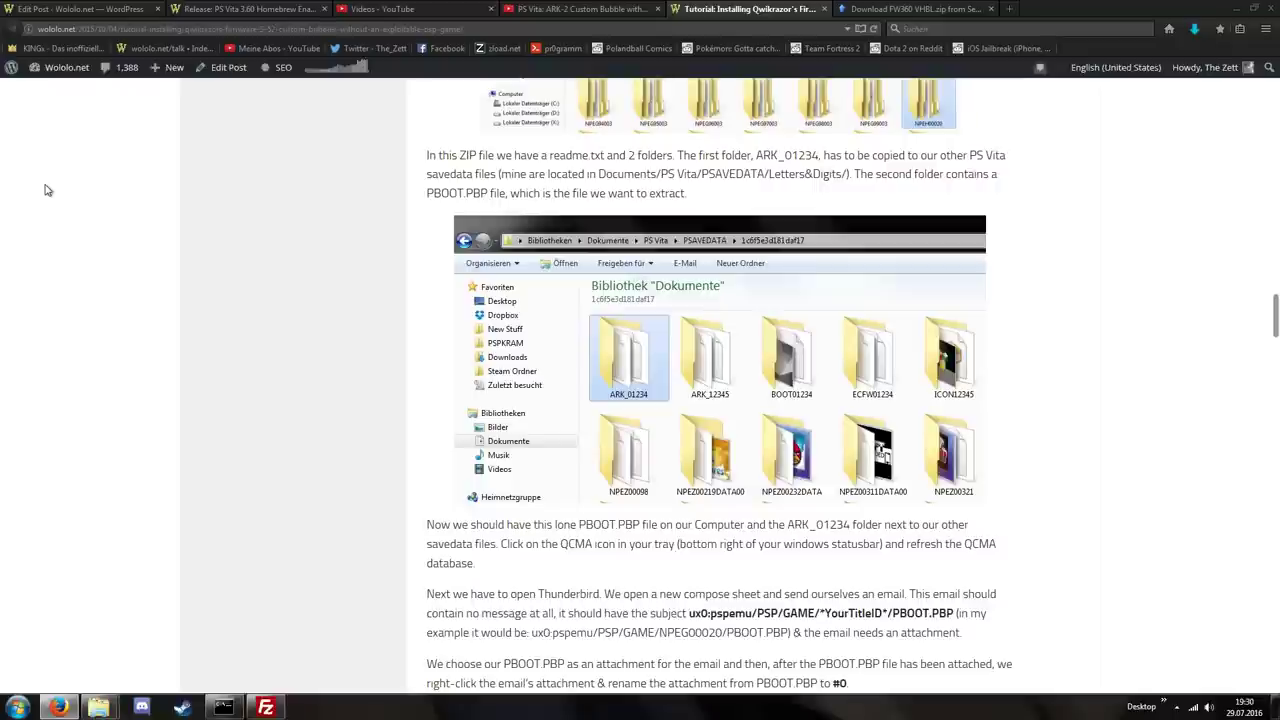
pyautogui.scroll(-3, 45, 190)
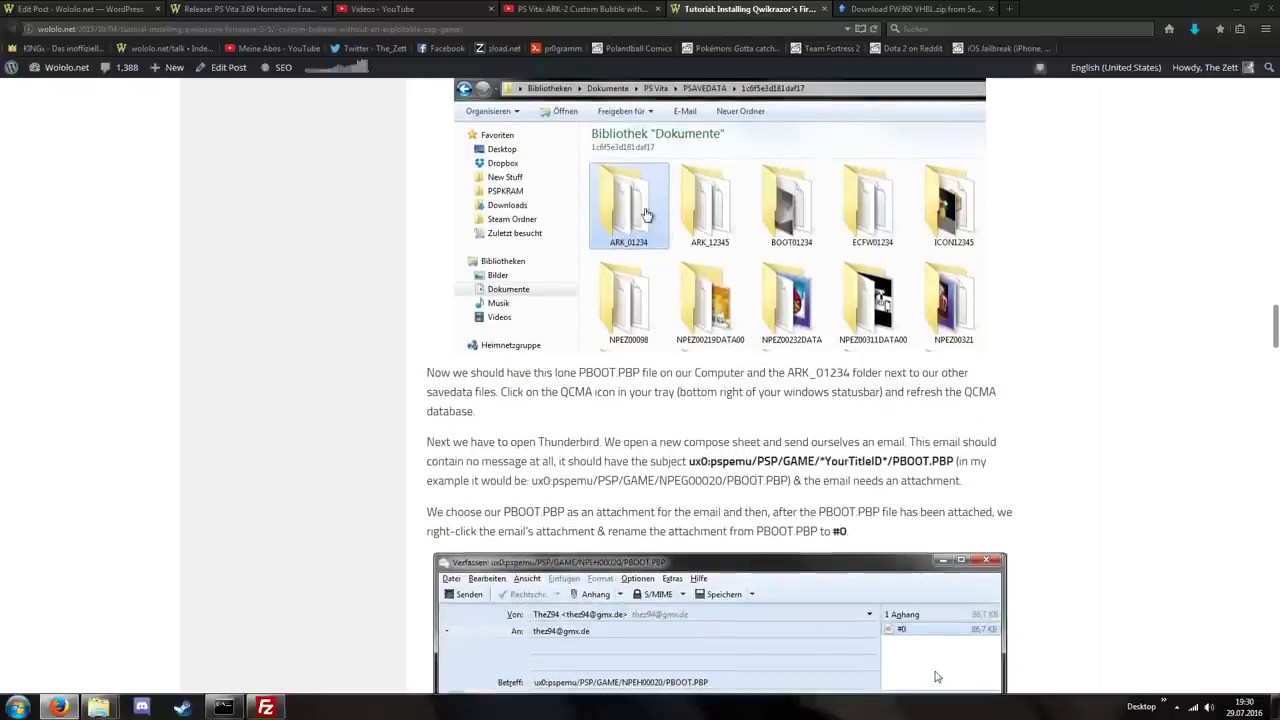
pyautogui.scroll(-6, 91, 212)
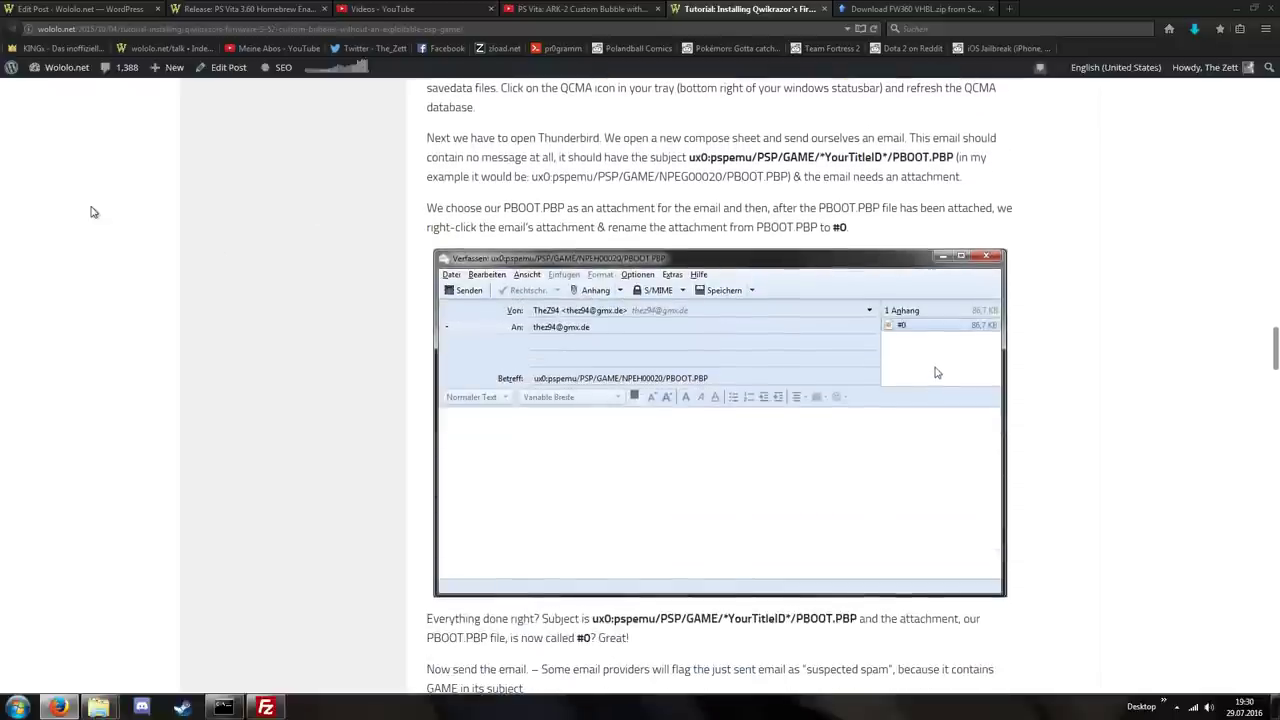
pyautogui.scroll(8, 111, 186)
pyautogui.scroll(-8, 166, 186)
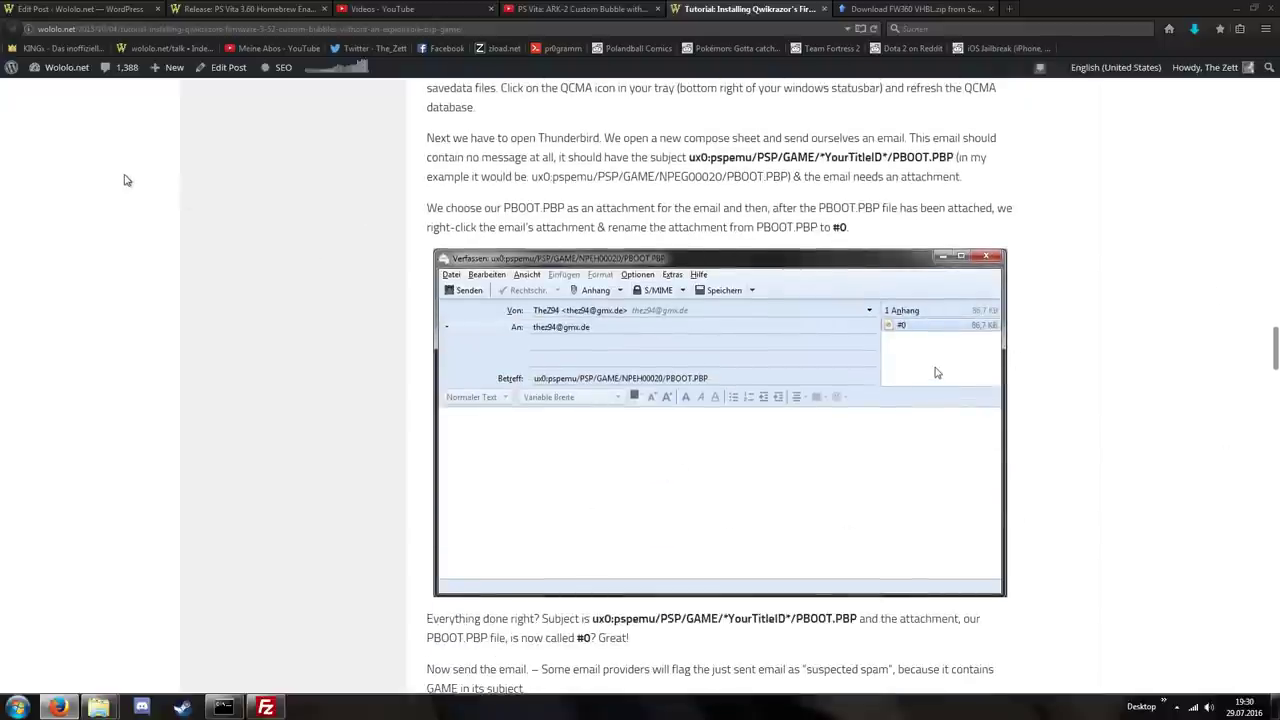
pyautogui.scroll(-15, 126, 180)
pyautogui.scroll(-18, 4, 163)
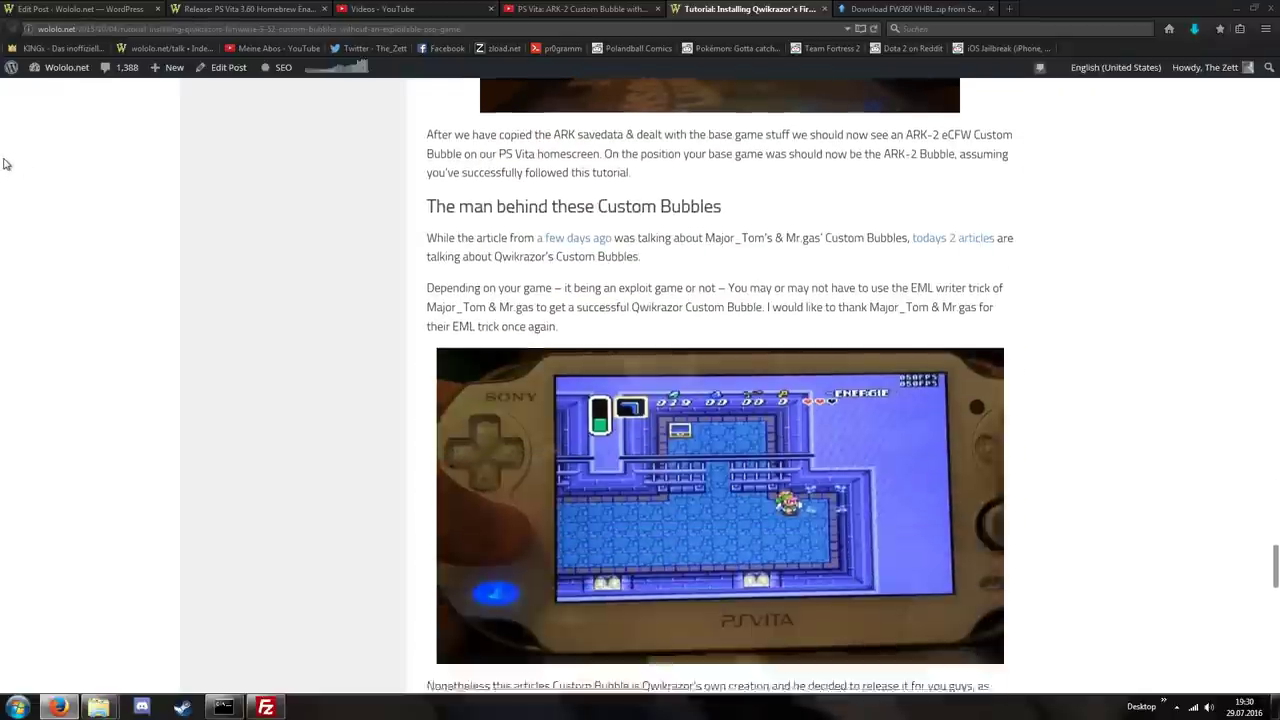
pyautogui.scroll(-5, 4, 163)
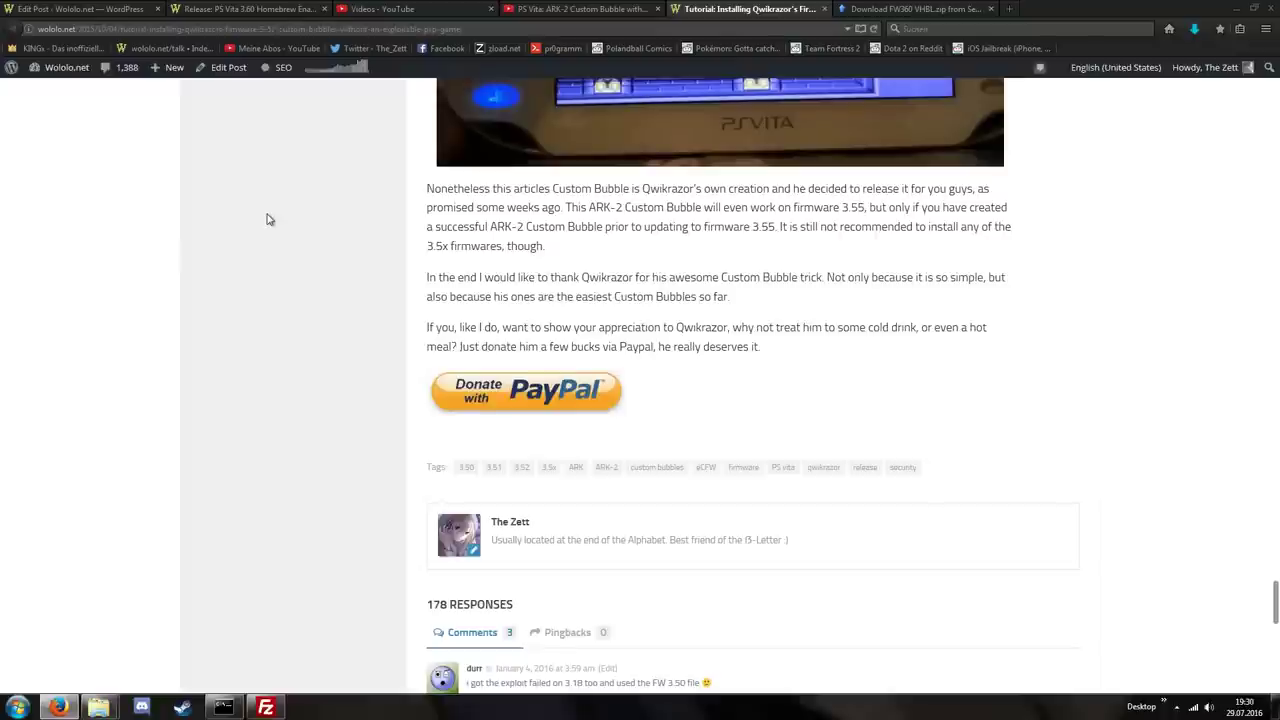
# - View the ARK-2 Custom Bubble video page, followed by the sendspace download page for FW360 VHBL.zip
pyautogui.click(629, 7)
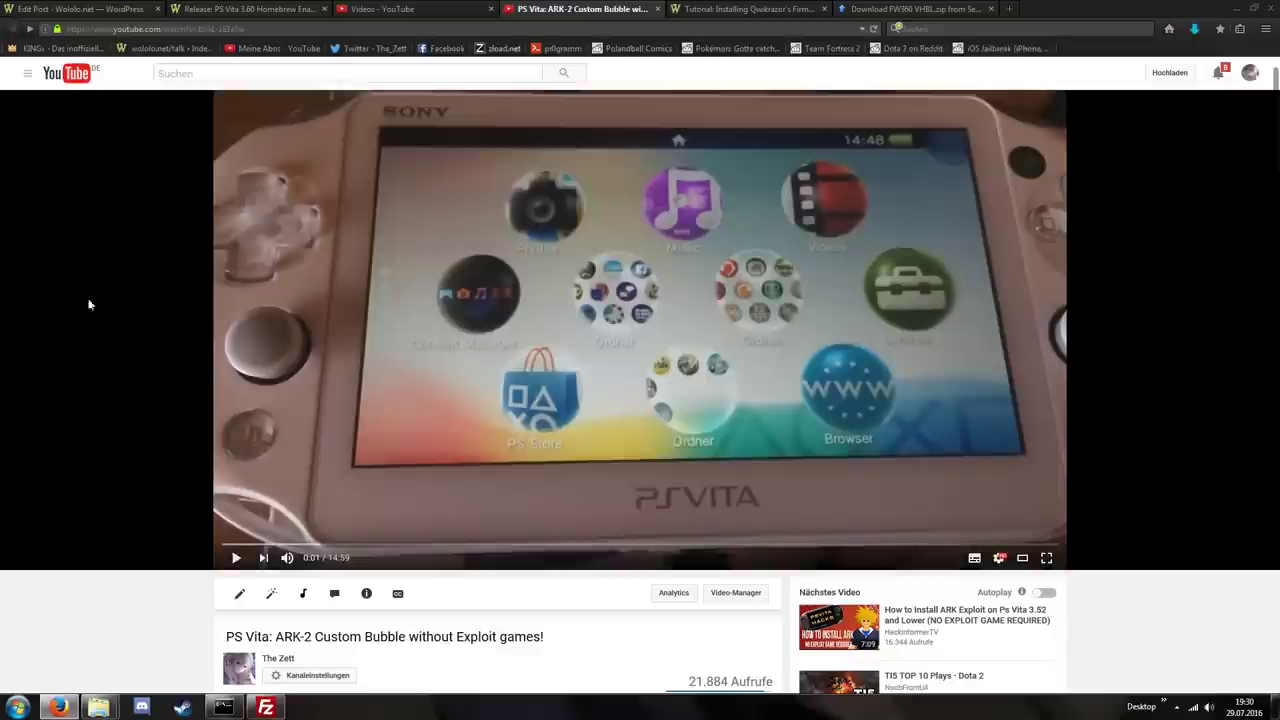
pyautogui.click(765, 8)
pyautogui.click(915, 8)
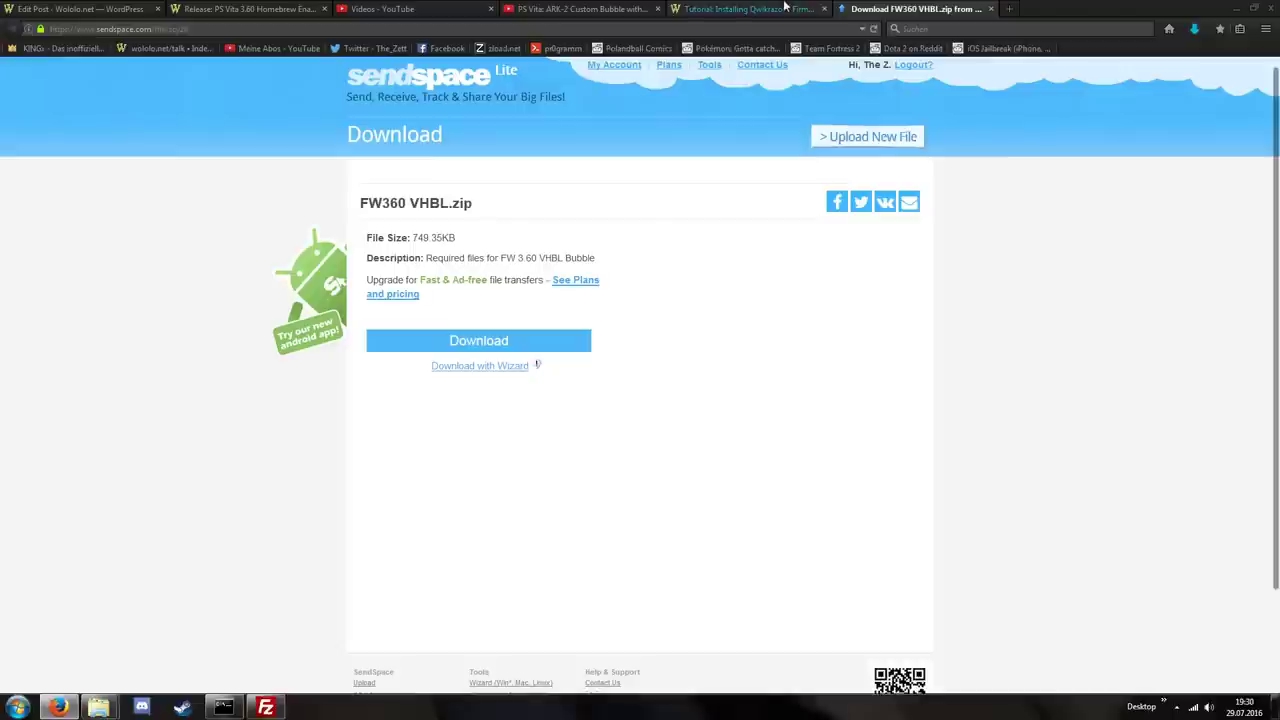
# - Switch to the file explorer windows and open the second account folder inside PS Vita's PGAME folder
pyautogui.moveTo(98, 707)
pyautogui.click(86, 638)
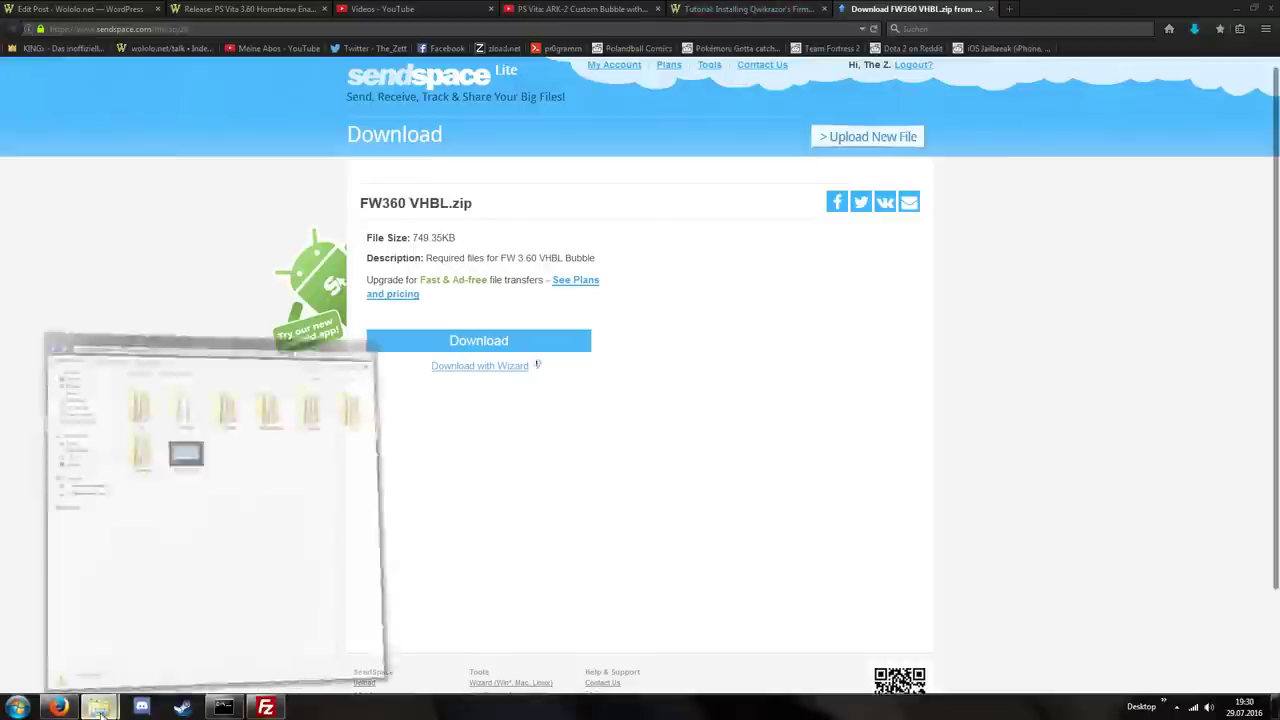
pyautogui.click(293, 628)
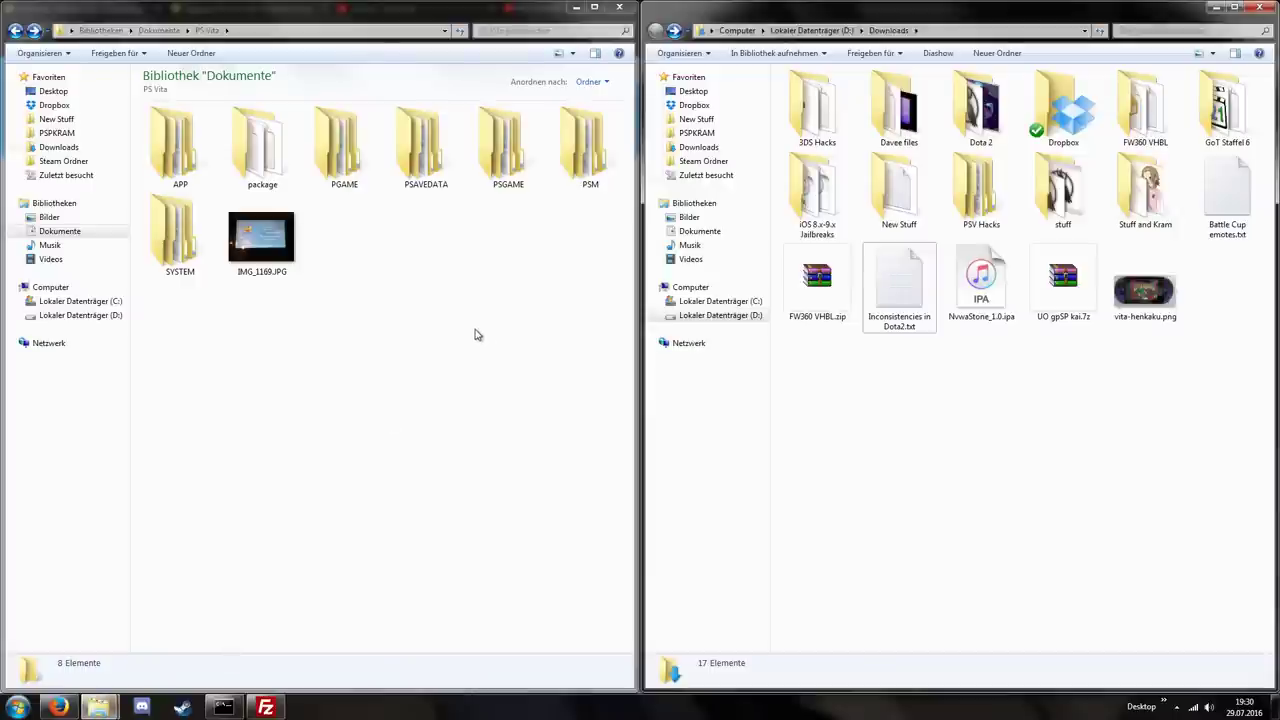
pyautogui.click(209, 31)
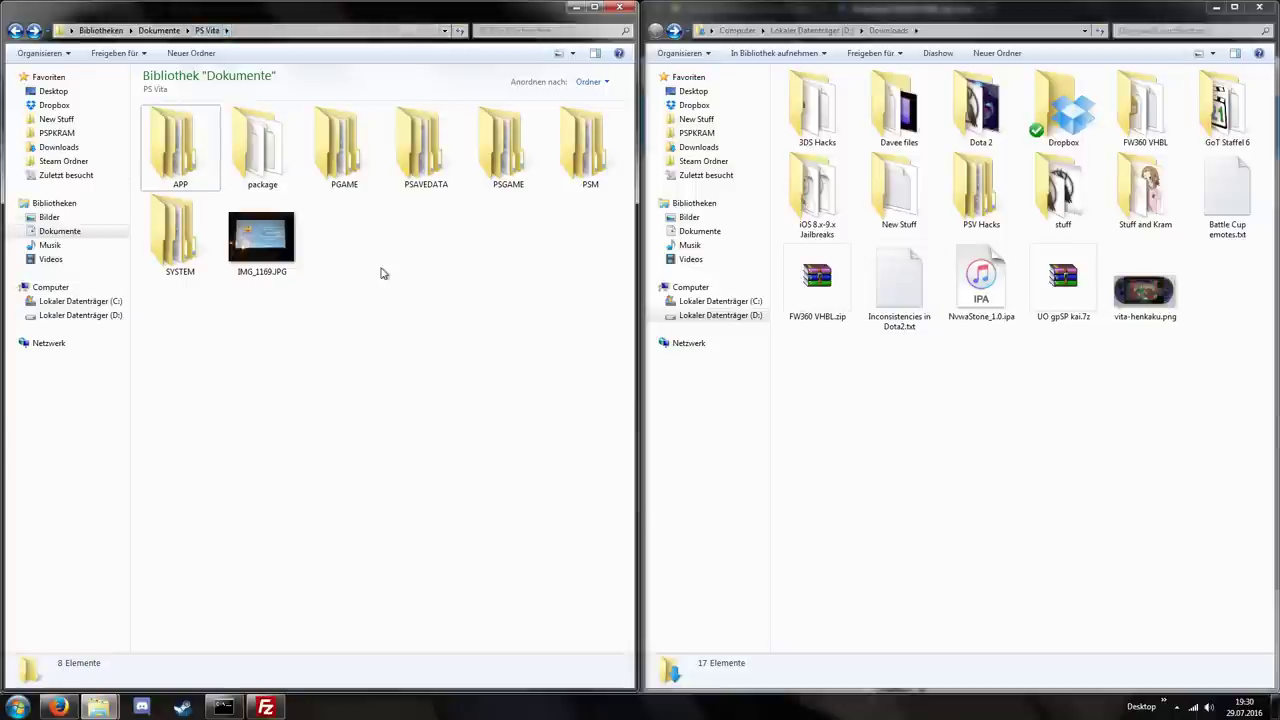
pyautogui.click(419, 180)
pyautogui.doubleClick(419, 180)
pyautogui.press('BackSpace')
pyautogui.press('Left')
pyautogui.press('Return')
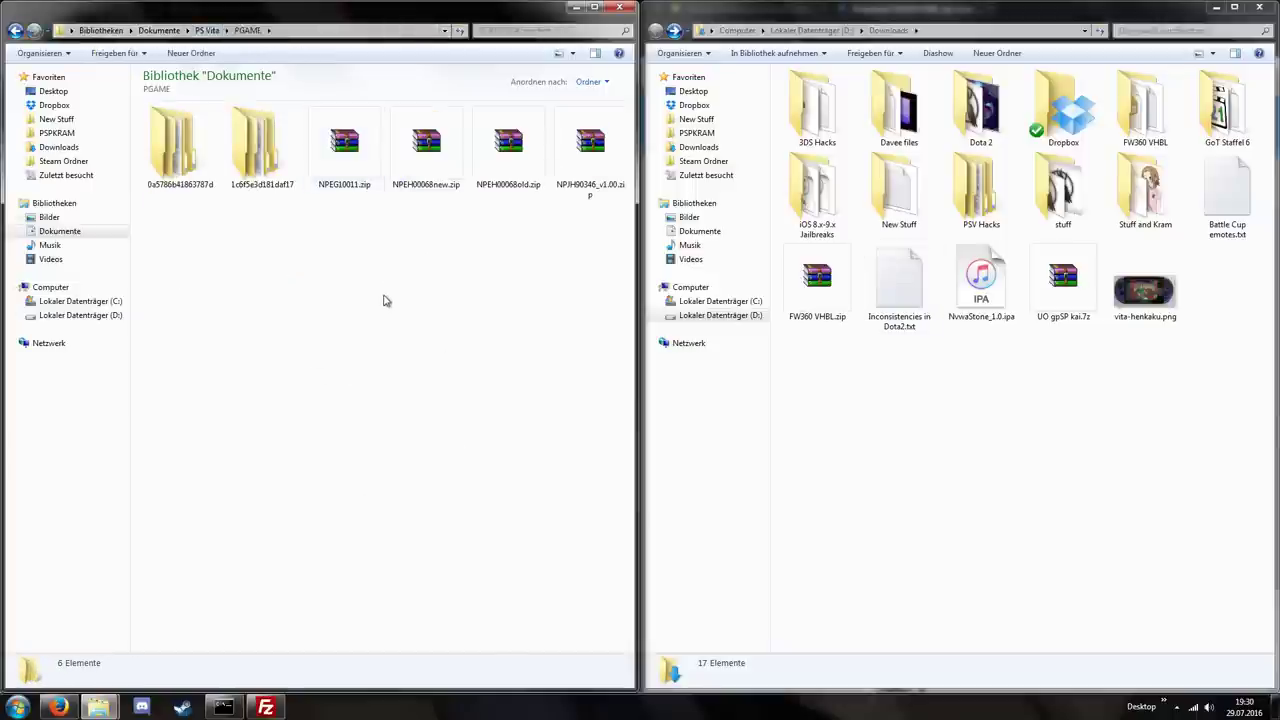
pyautogui.doubleClick(262, 150)
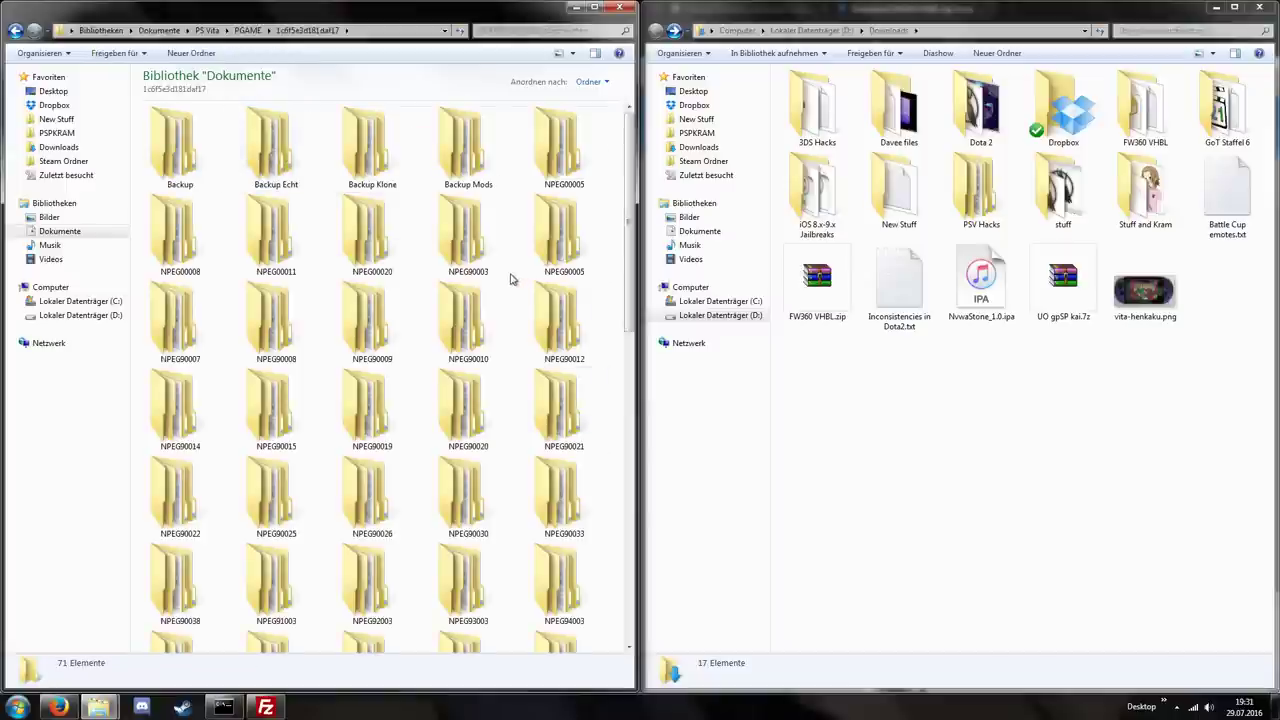
# - Look at the sce_sys files of the NPEZ00011 game folder and return to the game folder list
pyautogui.scroll(-8, 510, 279)
pyautogui.scroll(3, 510, 279)
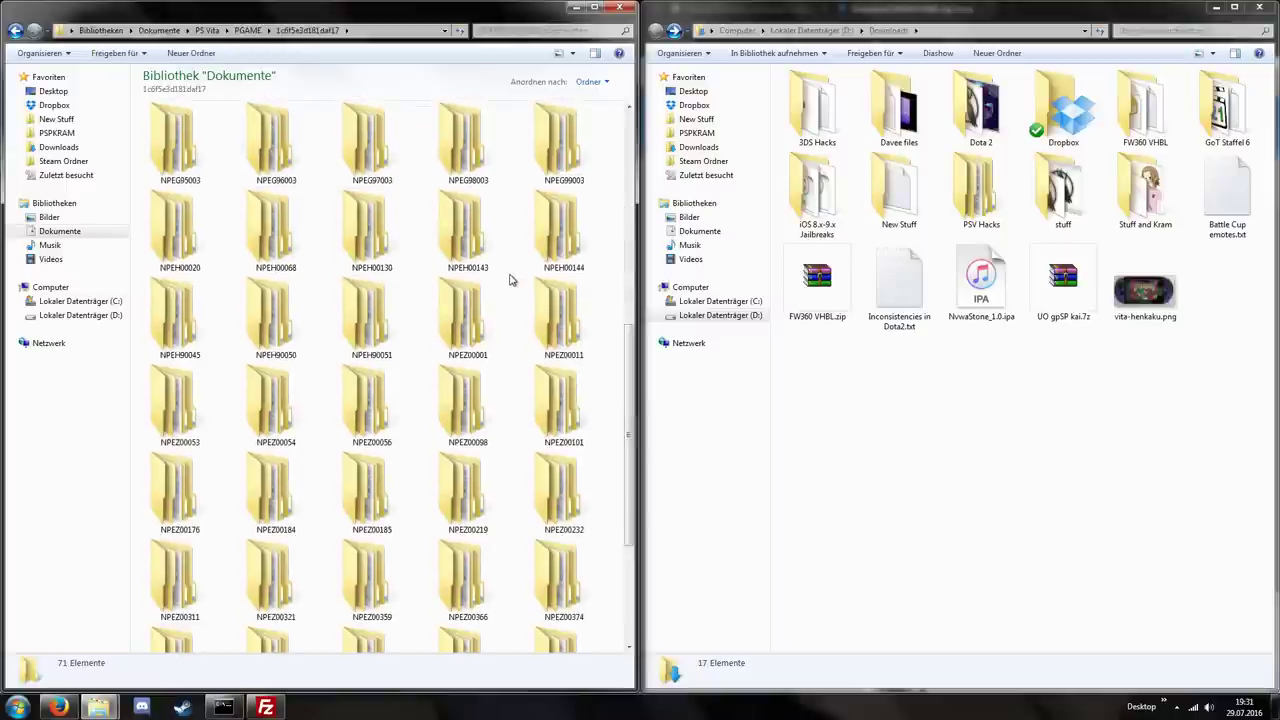
pyautogui.doubleClick(575, 327)
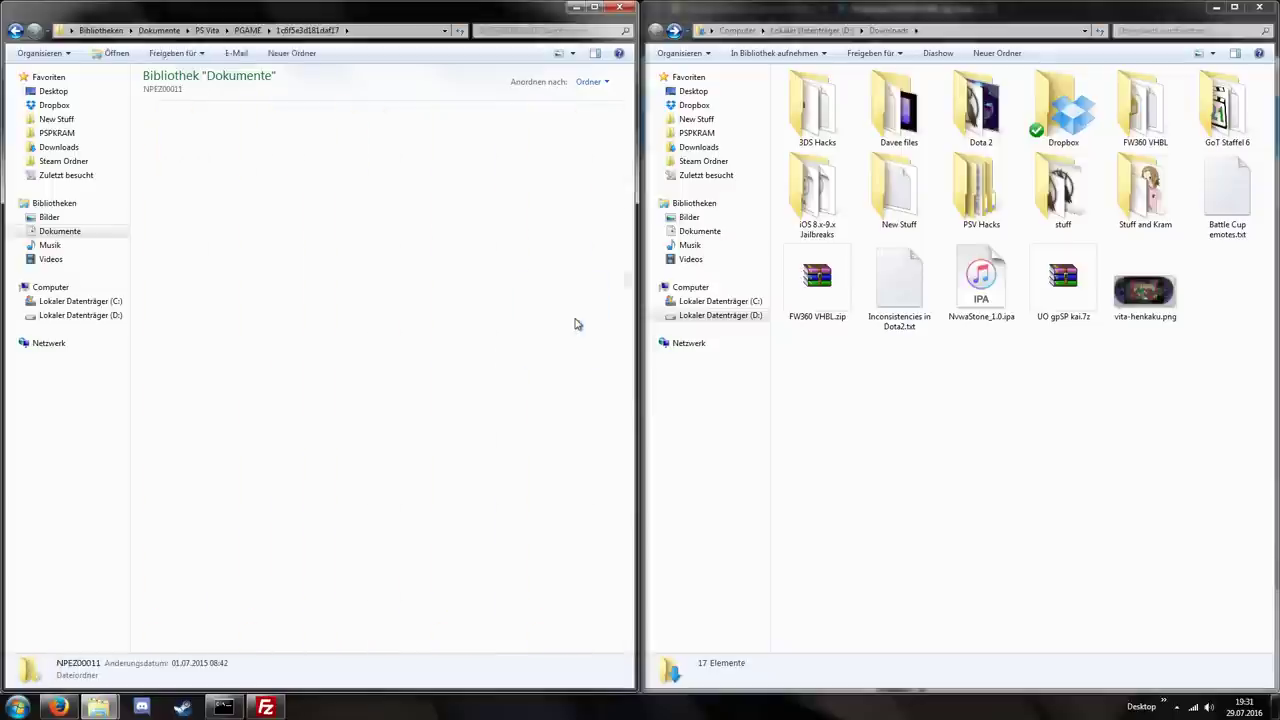
pyautogui.doubleClick(344, 150)
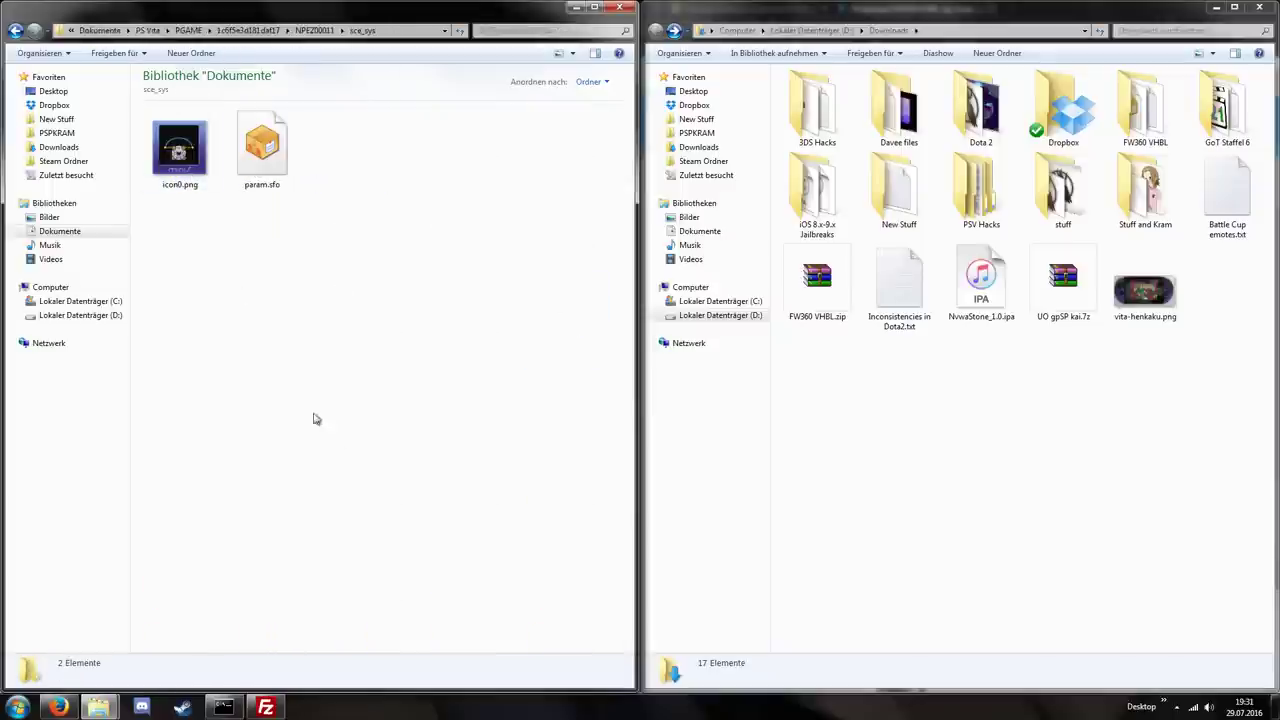
pyautogui.press('BackSpace')
pyautogui.press('BackSpace')
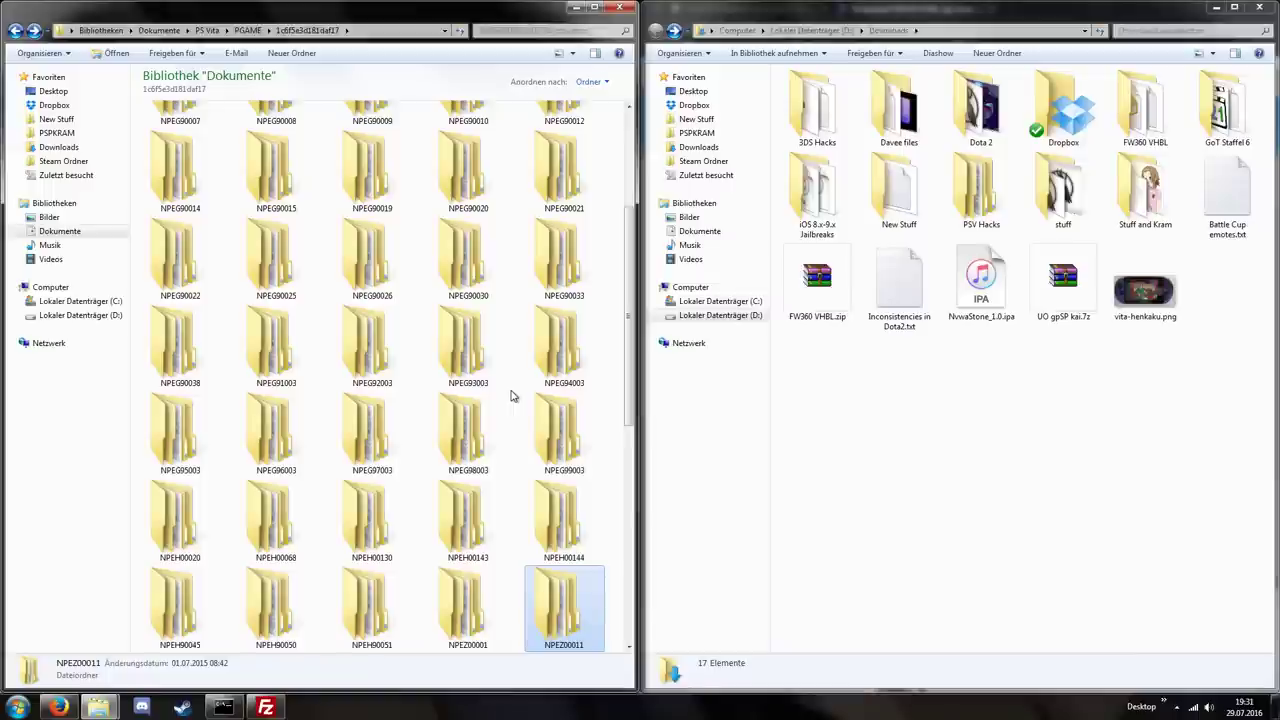
# - Check the sce_sys icon of the NPEH00020 game folder and go back to the game folder list
pyautogui.click(178, 524)
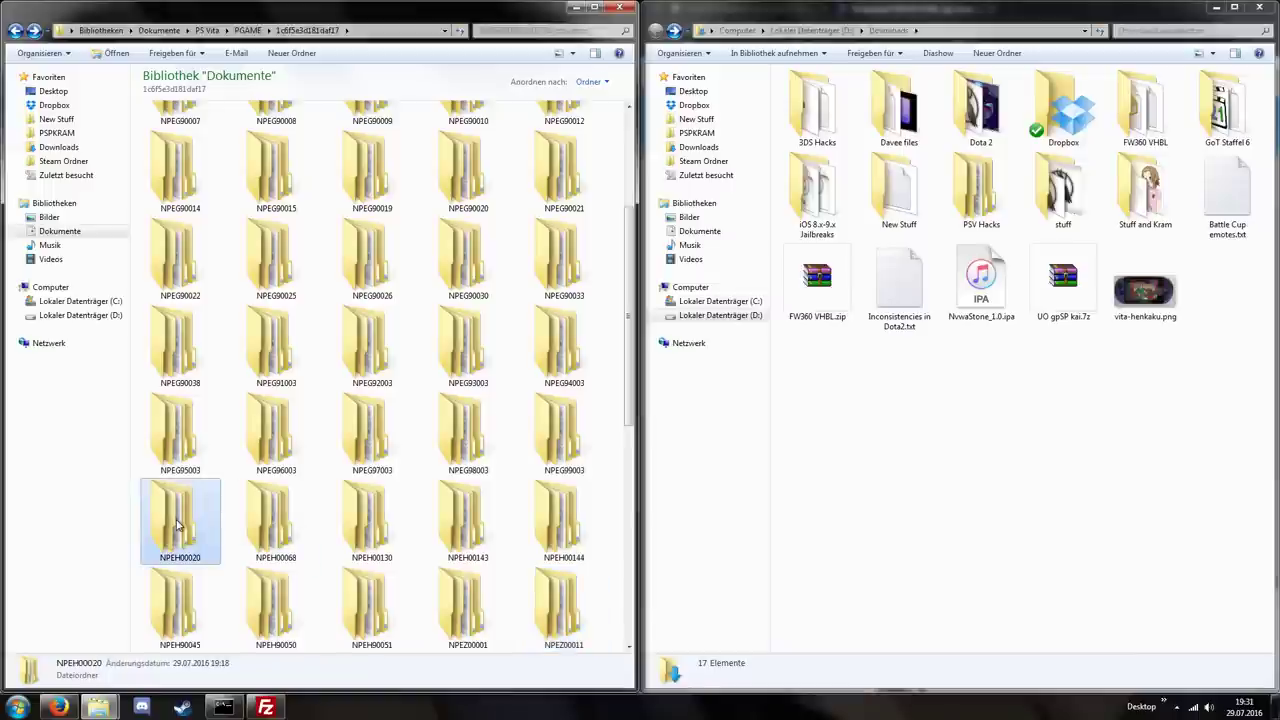
pyautogui.doubleClick(178, 524)
pyautogui.doubleClick(338, 158)
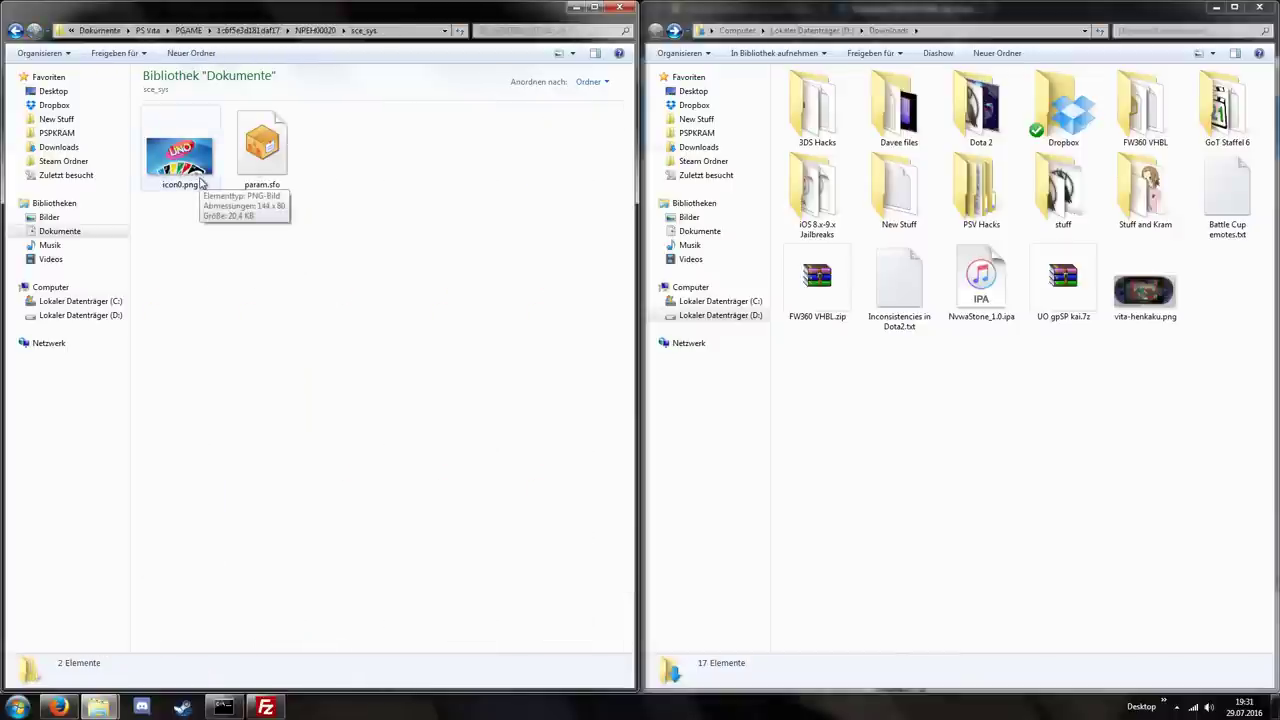
pyautogui.press('BackSpace')
pyautogui.press('BackSpace')
# - Copy the NPEH00020 game folder into the Backup folder
pyautogui.rightClick(188, 607)
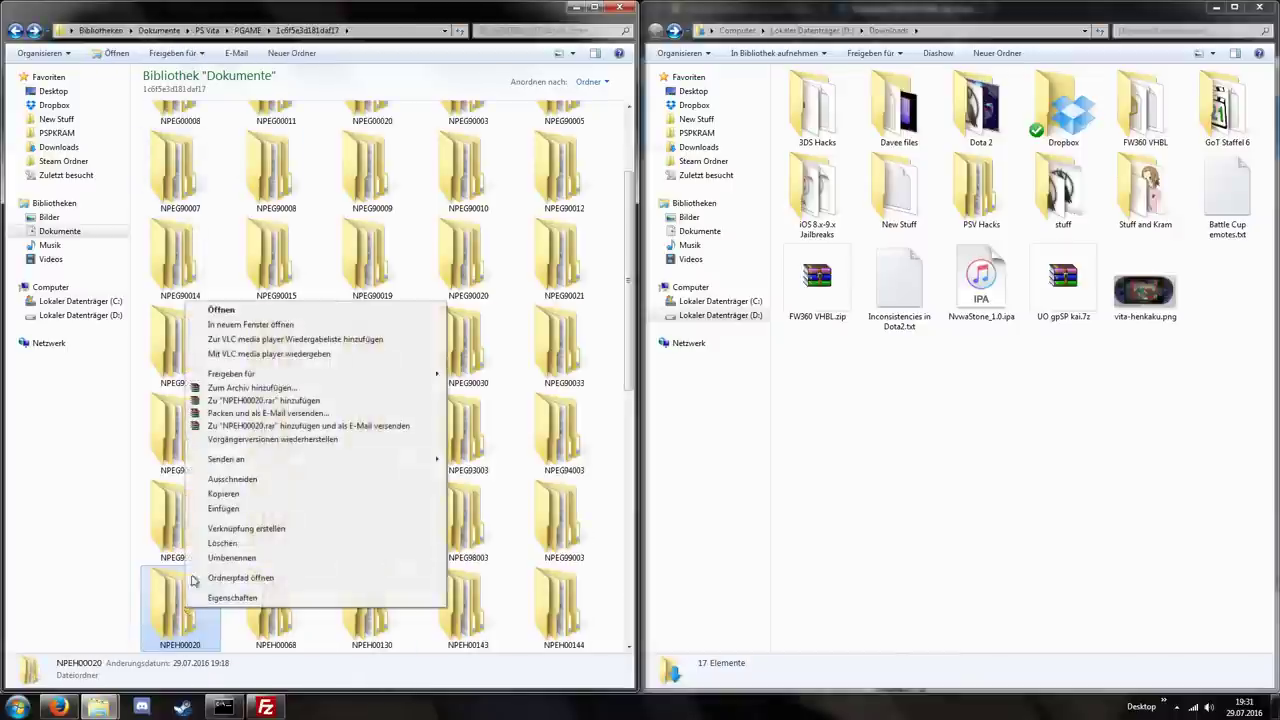
pyautogui.click(240, 493)
pyautogui.scroll(2, 230, 501)
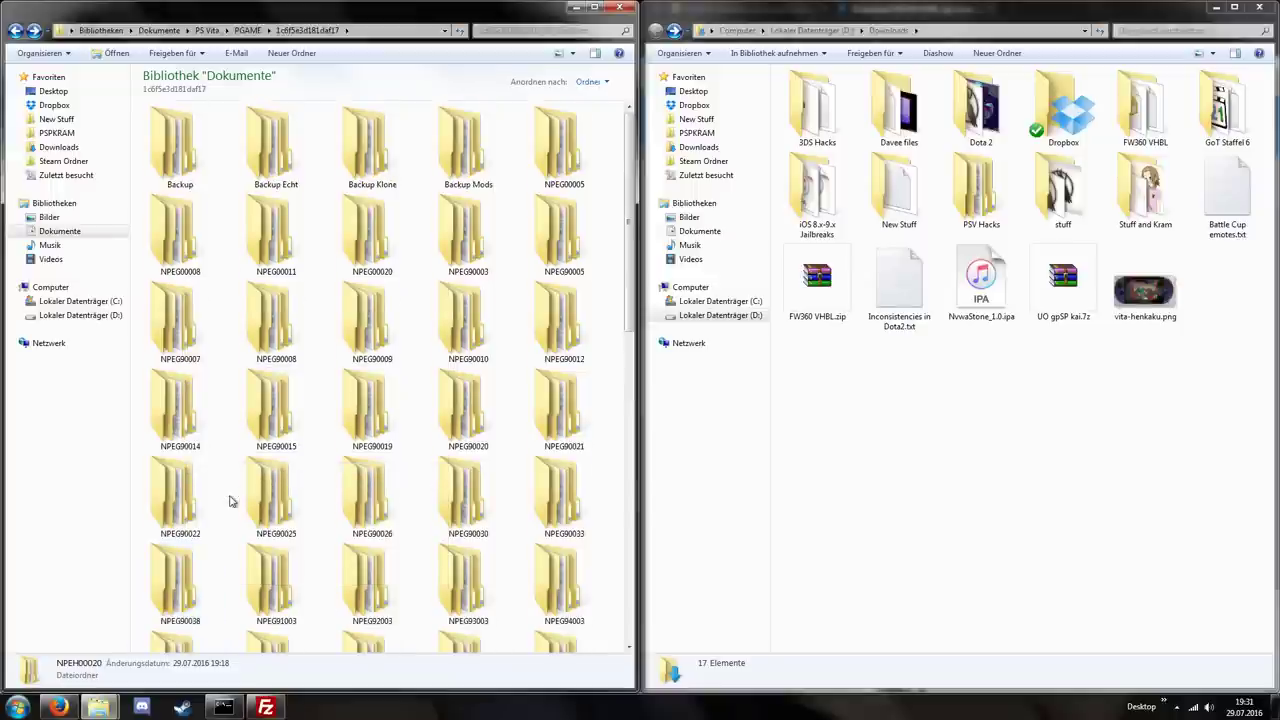
pyautogui.doubleClick(166, 143)
pyautogui.rightClick(461, 268)
pyautogui.click(505, 368)
pyautogui.click(689, 474)
pyautogui.click(594, 500)
pyautogui.press('Return')
pyautogui.click(560, 312)
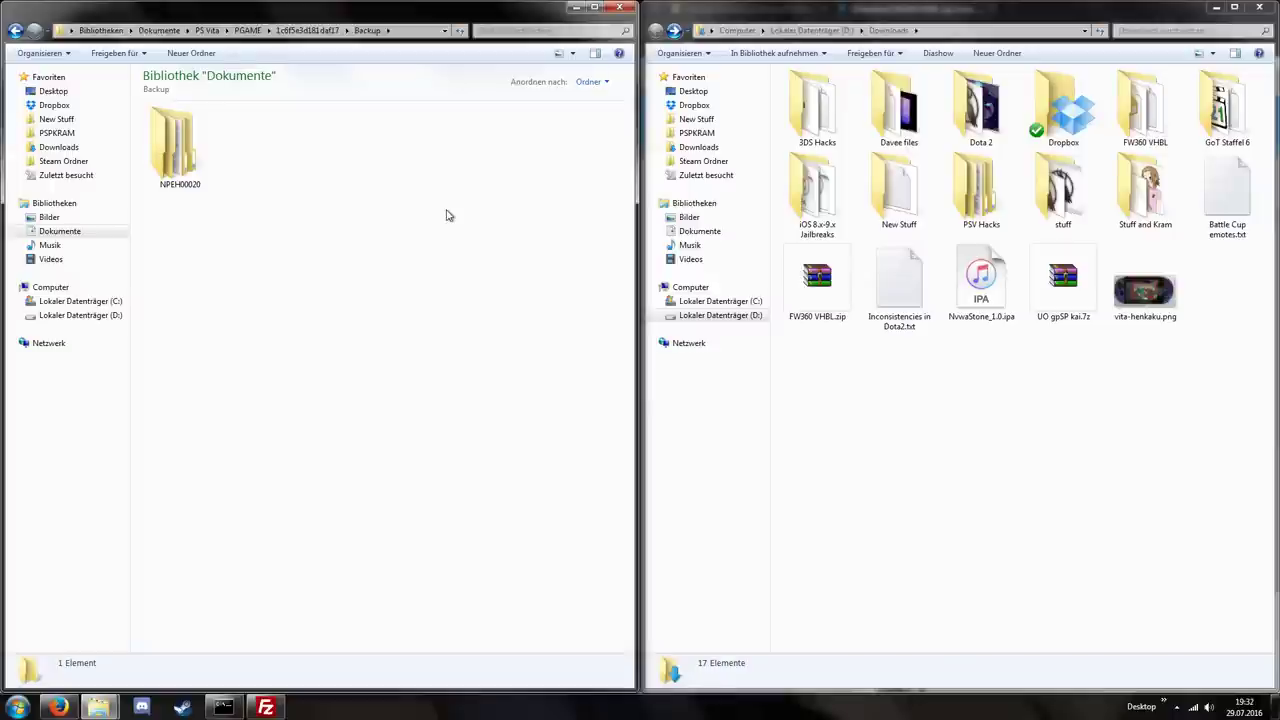
# - Open the account folder inside PS Vita's PSAVEDATA folder and check the contents of the ULUS10490SA save folder
pyautogui.press('BackSpace')
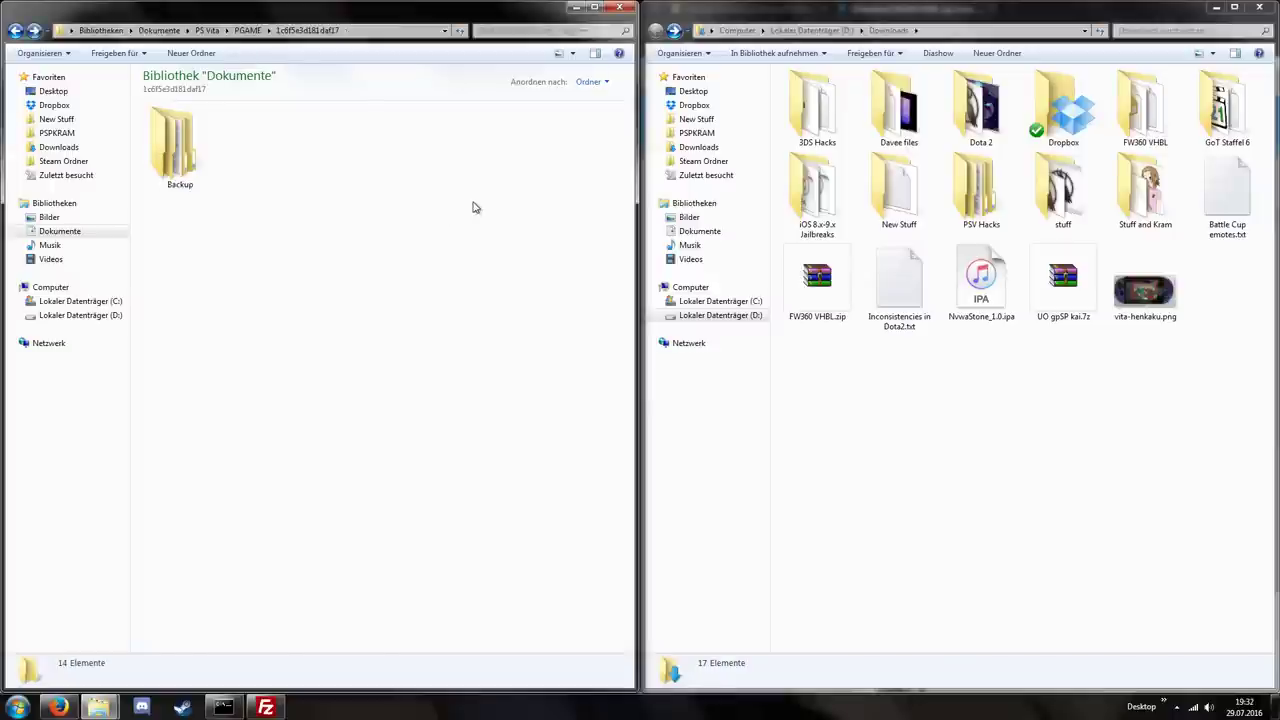
pyautogui.press('BackSpace')
pyautogui.press('BackSpace')
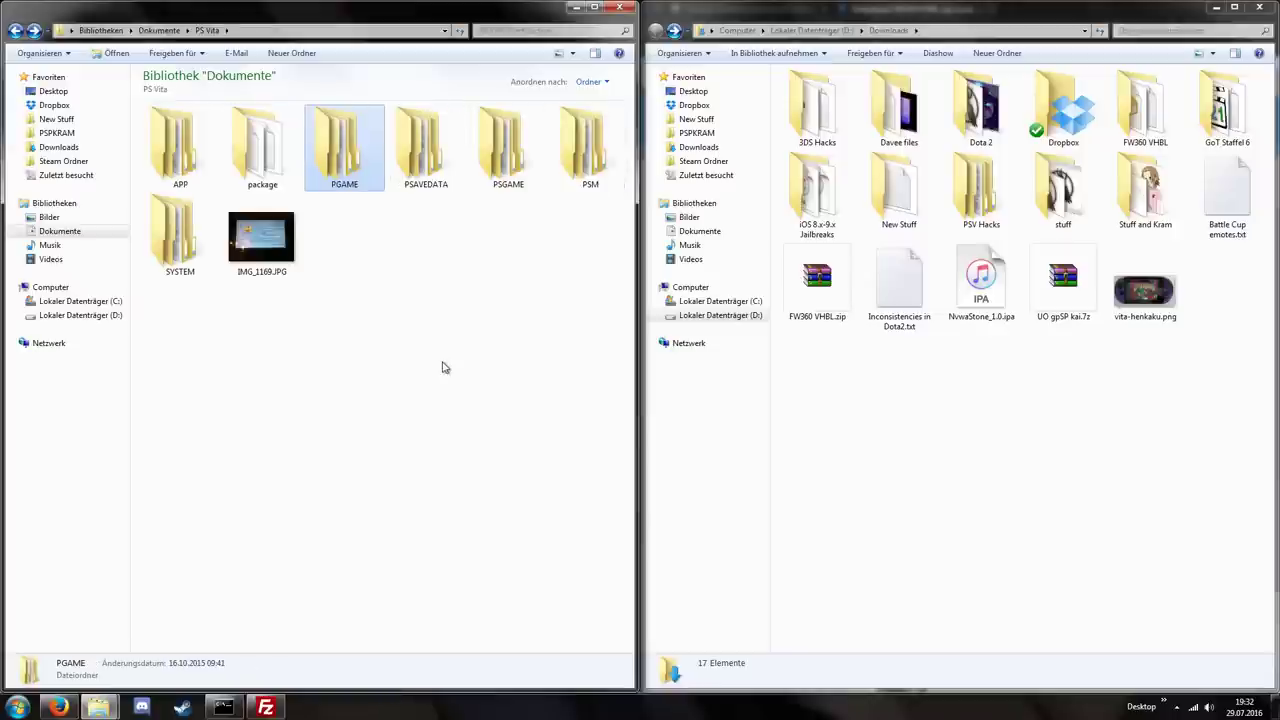
pyautogui.doubleClick(430, 152)
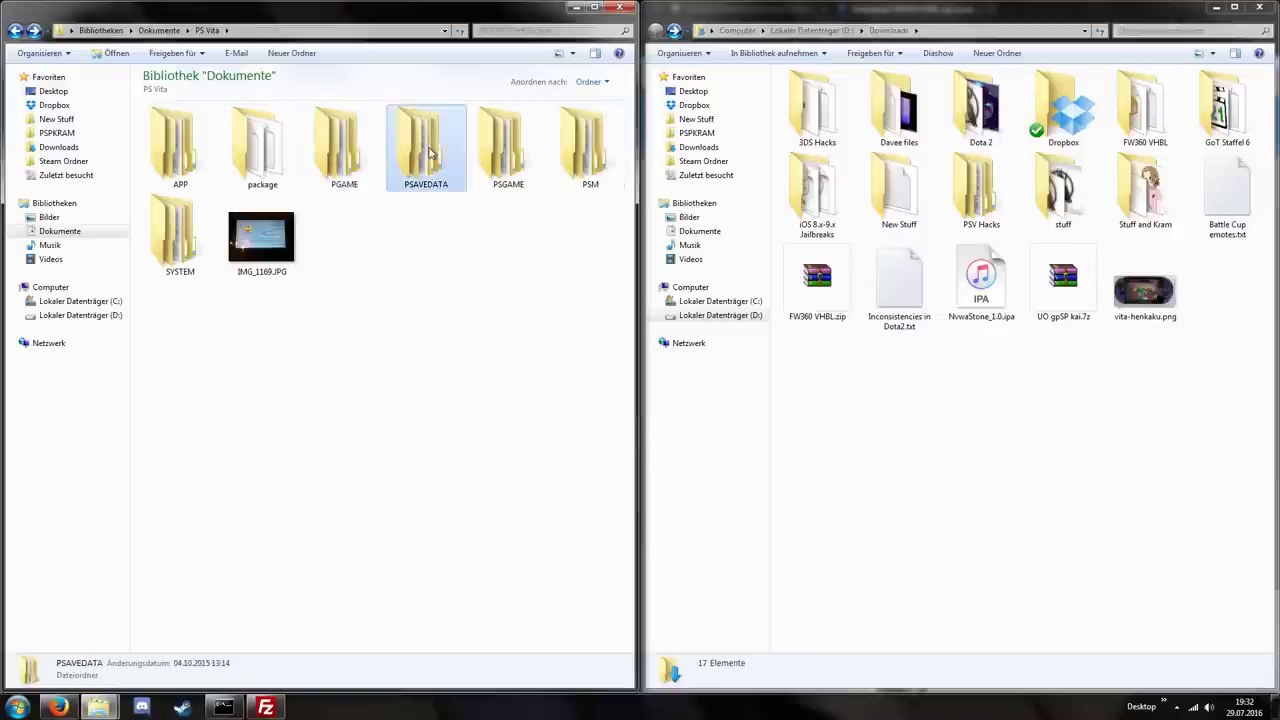
pyautogui.doubleClick(252, 160)
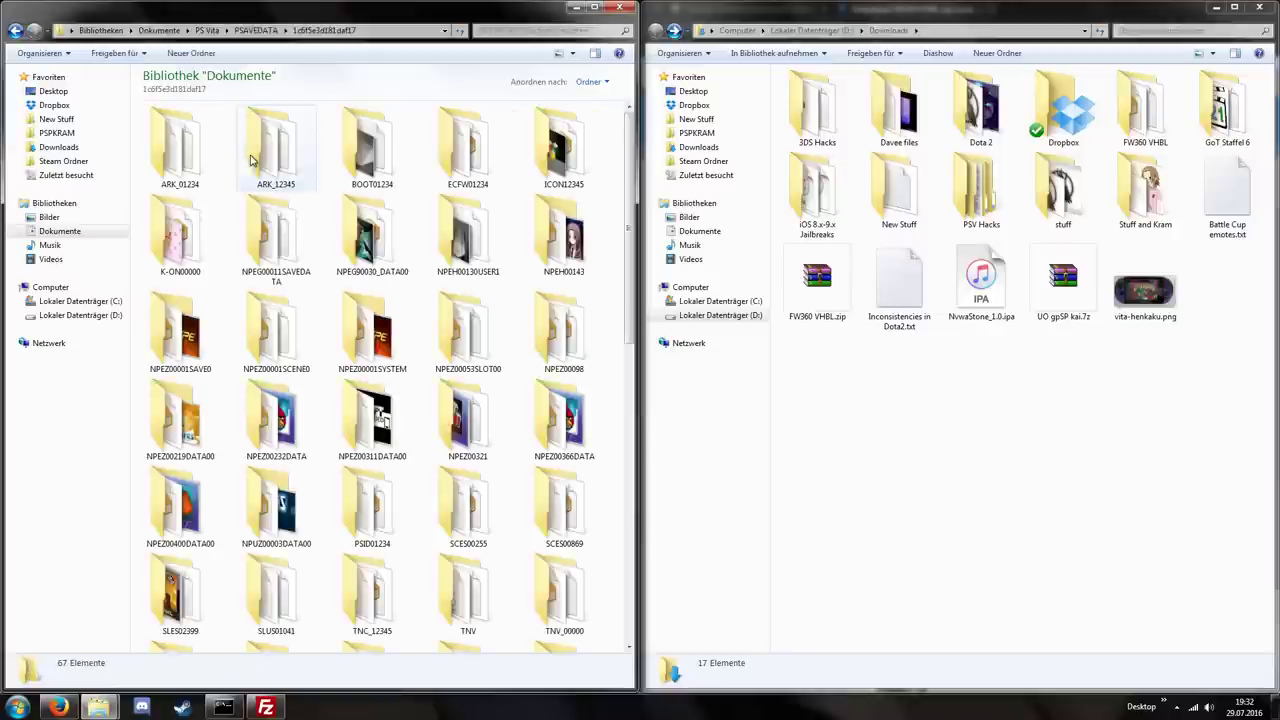
pyautogui.scroll(-10, 513, 289)
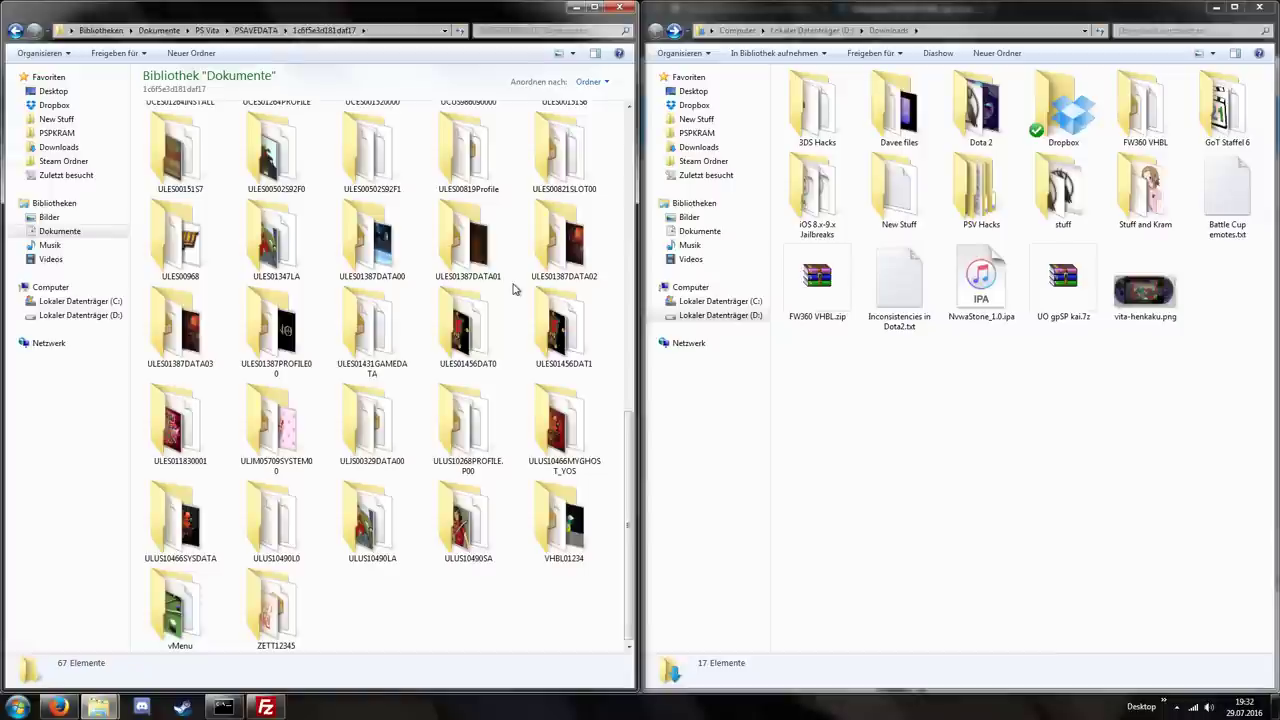
pyautogui.doubleClick(477, 541)
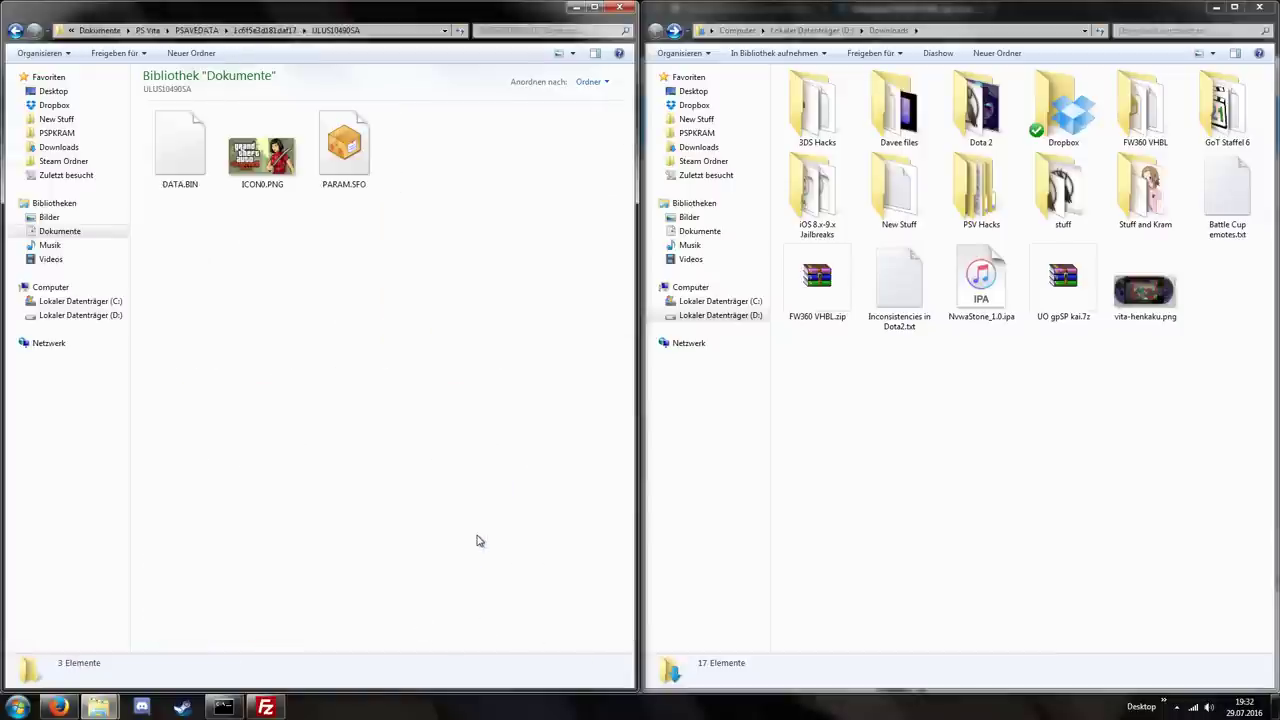
pyautogui.press('BackSpace')
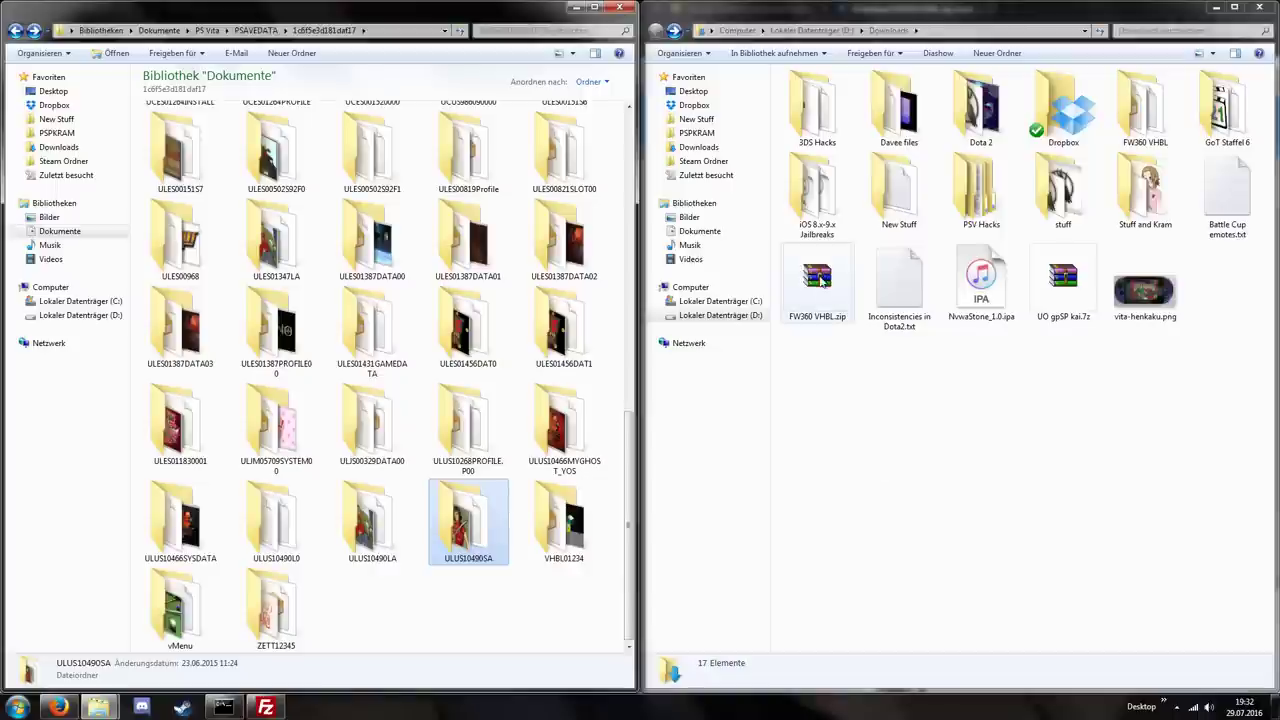
# - Inspect the FW360 VHBL folder inside FW360 VHBL.zip, read its readme.txt, and close the text file and the archive
pyautogui.doubleClick(818, 285)
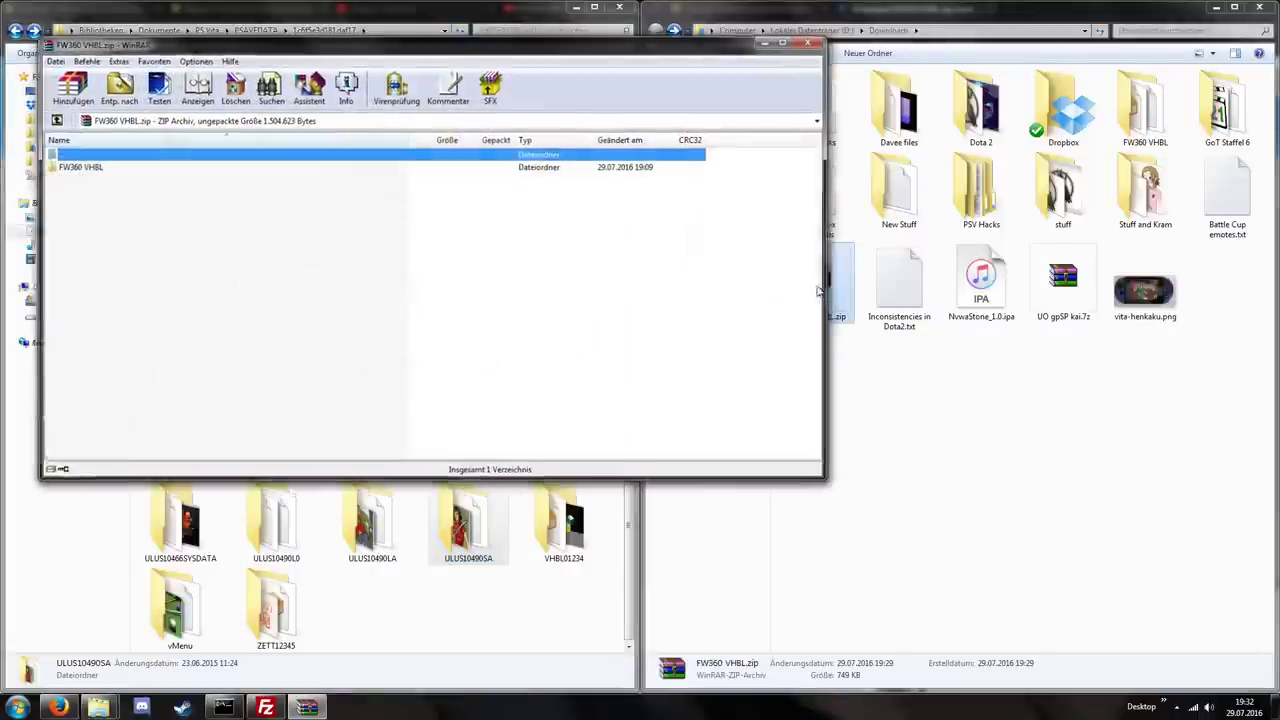
pyautogui.doubleClick(70, 168)
pyautogui.click(93, 179)
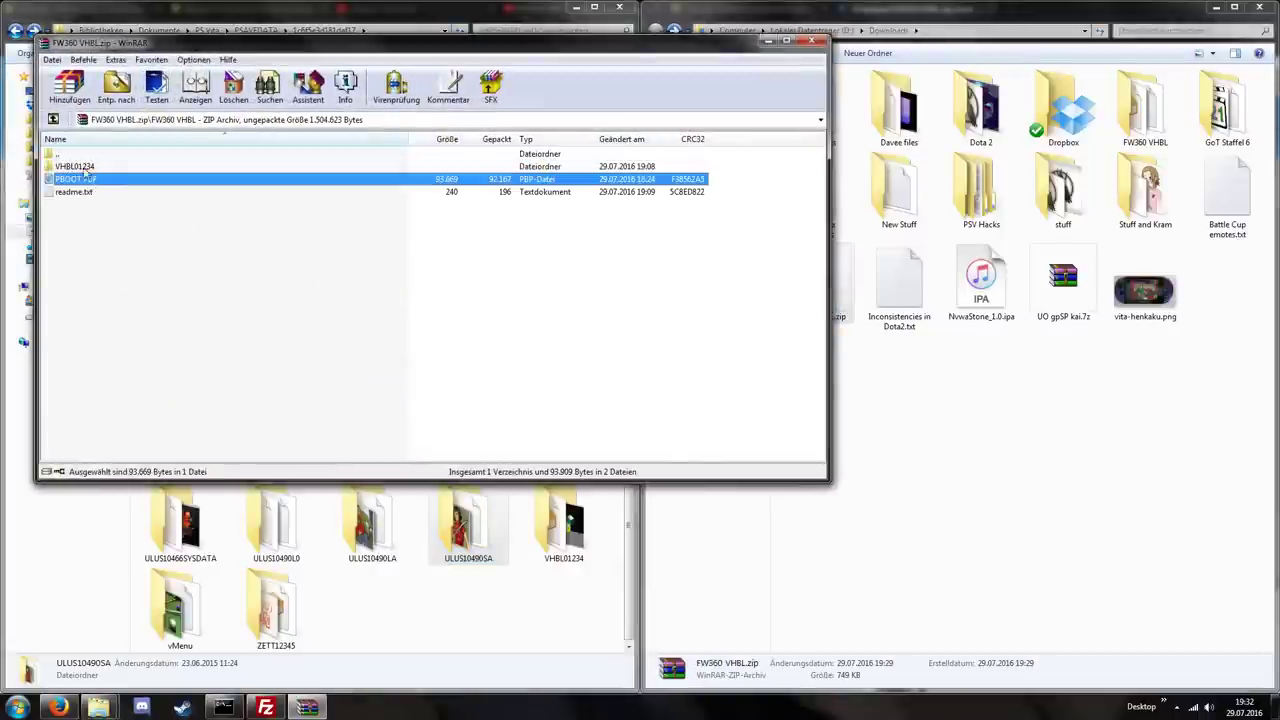
pyautogui.click(78, 168)
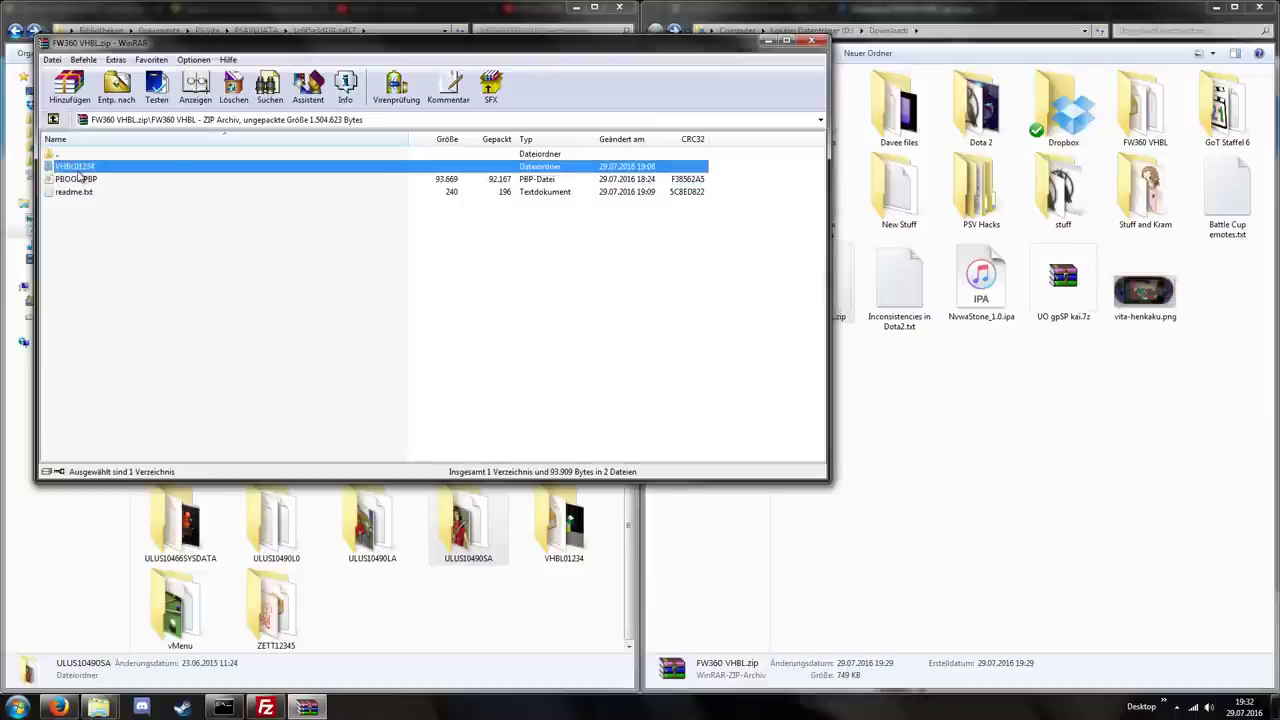
pyautogui.doubleClick(74, 192)
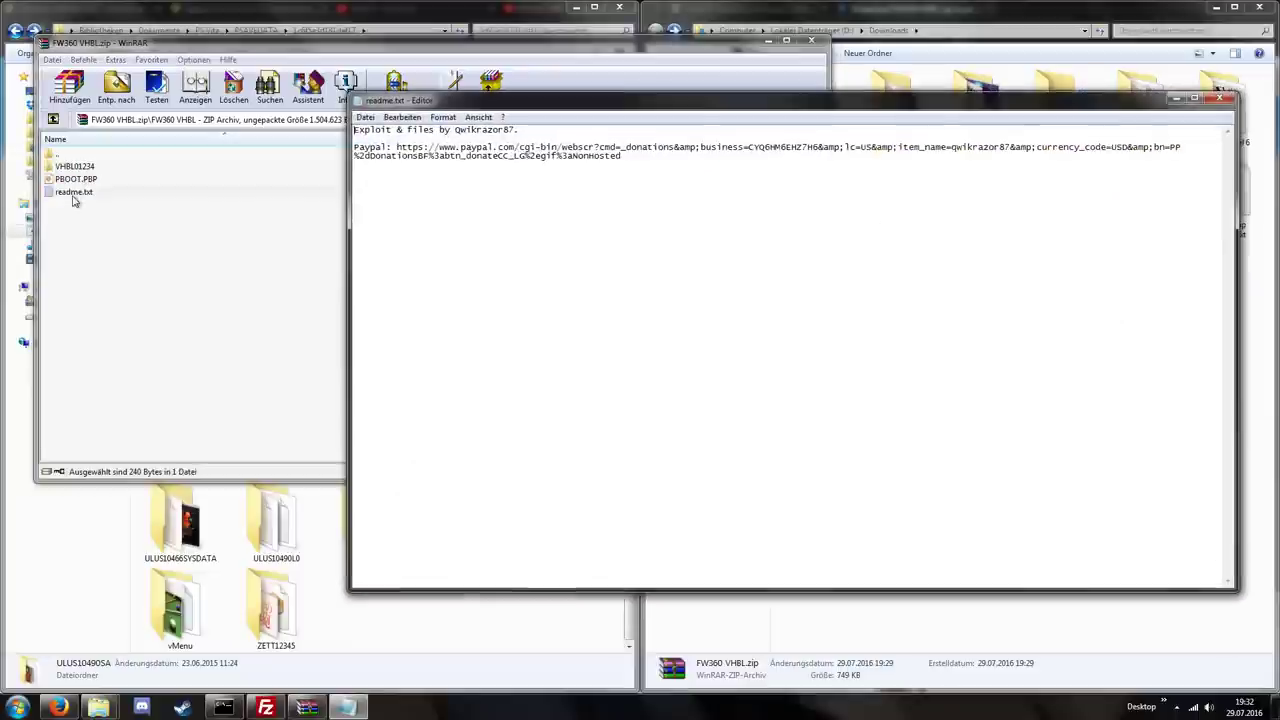
pyautogui.click(1220, 98)
pyautogui.click(818, 42)
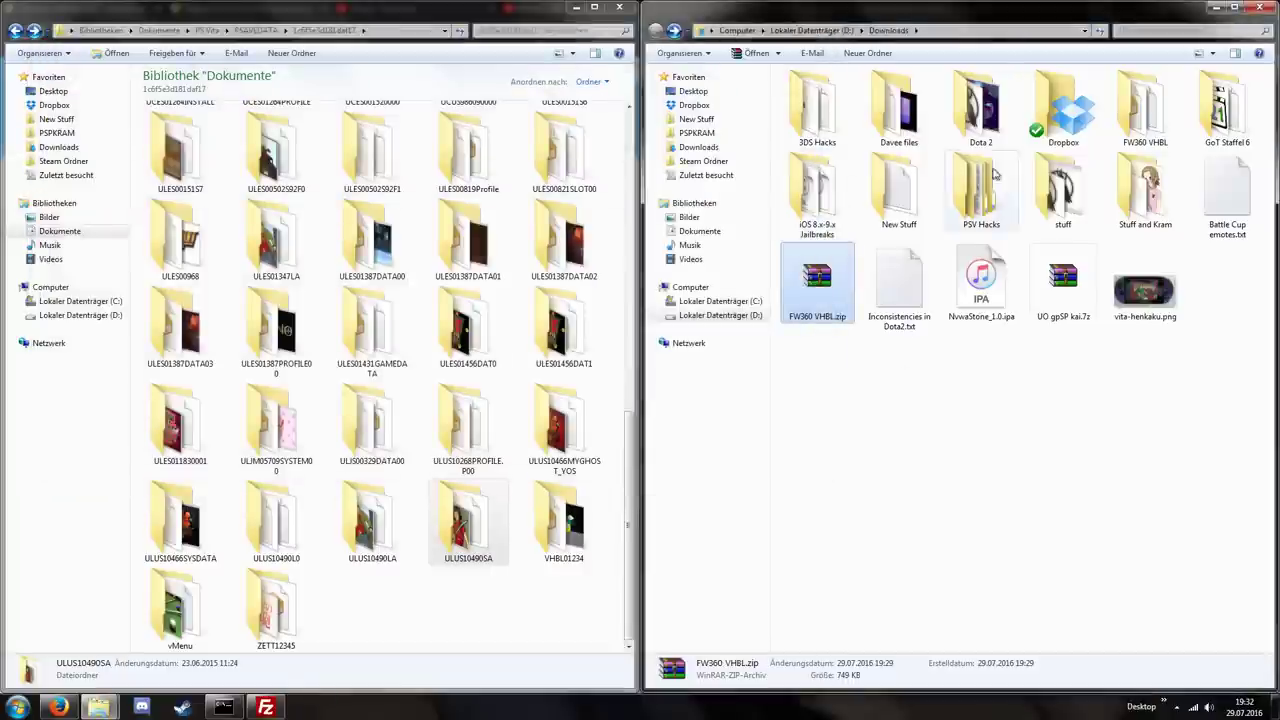
# - Copy the VHBL01234 folder from the FW360 VHBL folder into PSAVEDATA's account folder, merging it and replacing the existing files
pyautogui.doubleClick(1145, 110)
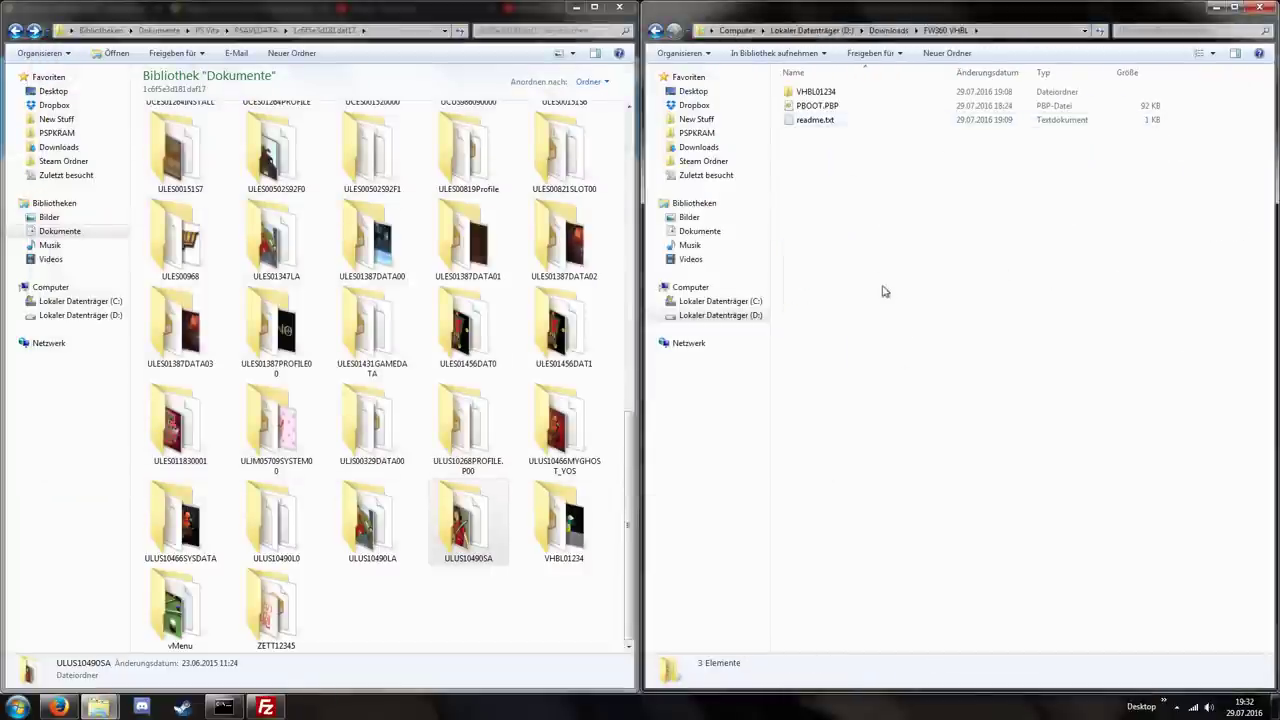
pyautogui.click(808, 94)
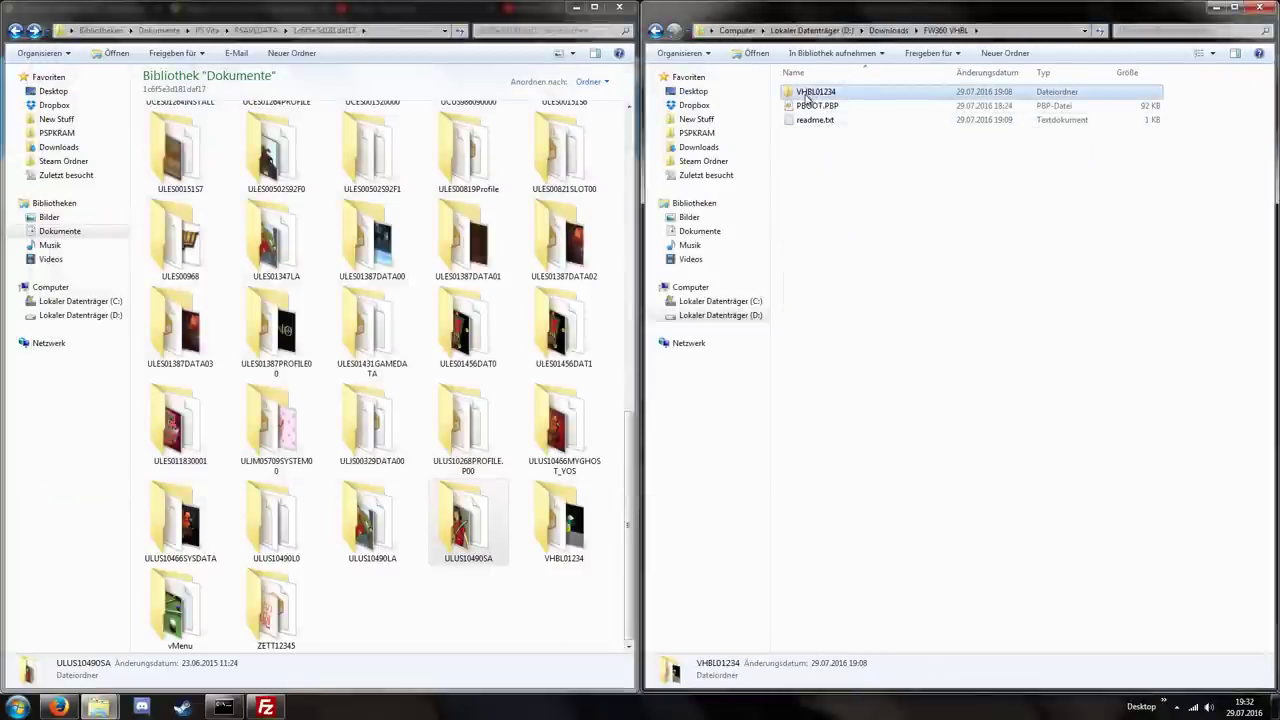
pyautogui.rightClick(806, 96)
pyautogui.click(836, 302)
pyautogui.rightClick(373, 606)
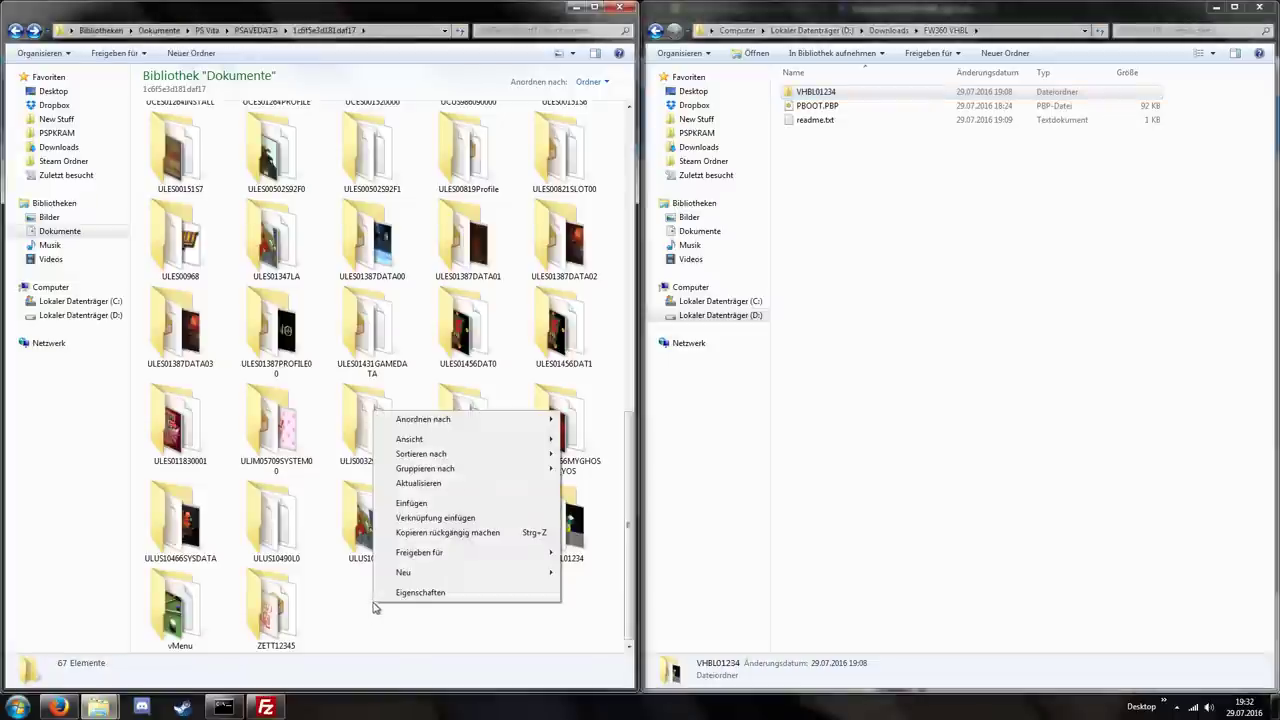
pyautogui.click(405, 511)
pyautogui.click(694, 483)
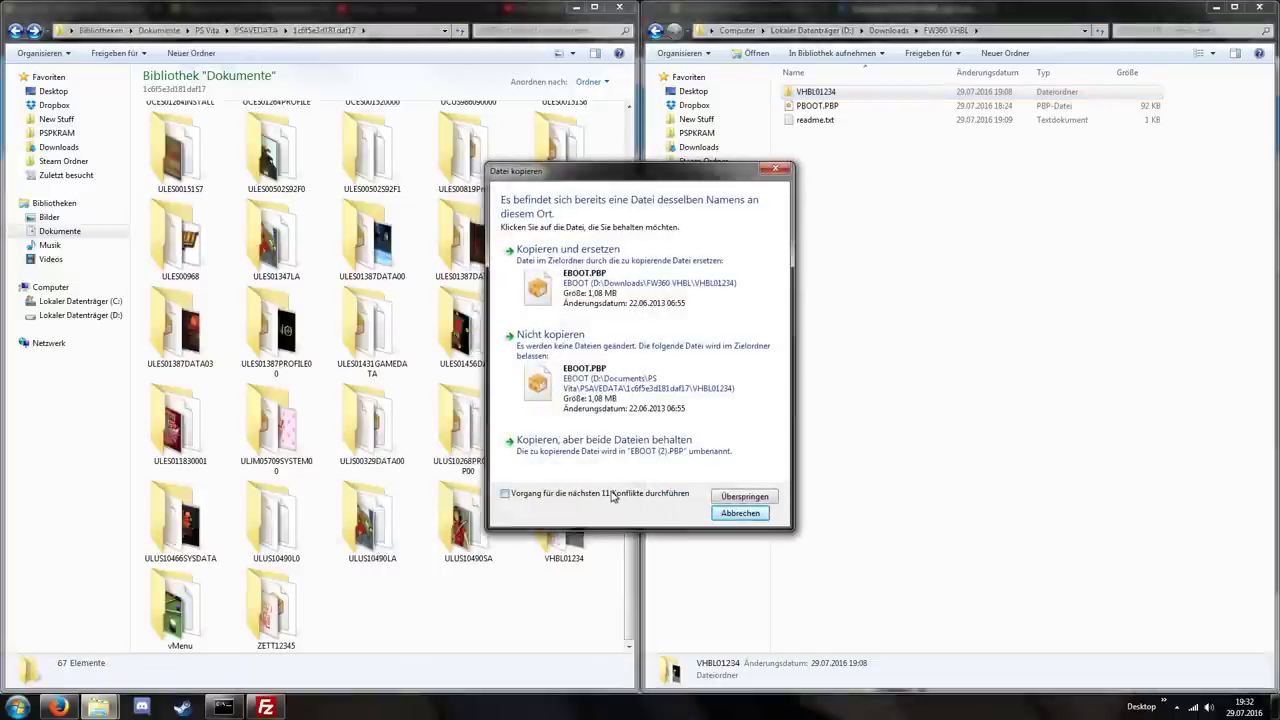
pyautogui.click(594, 280)
pyautogui.click(370, 595)
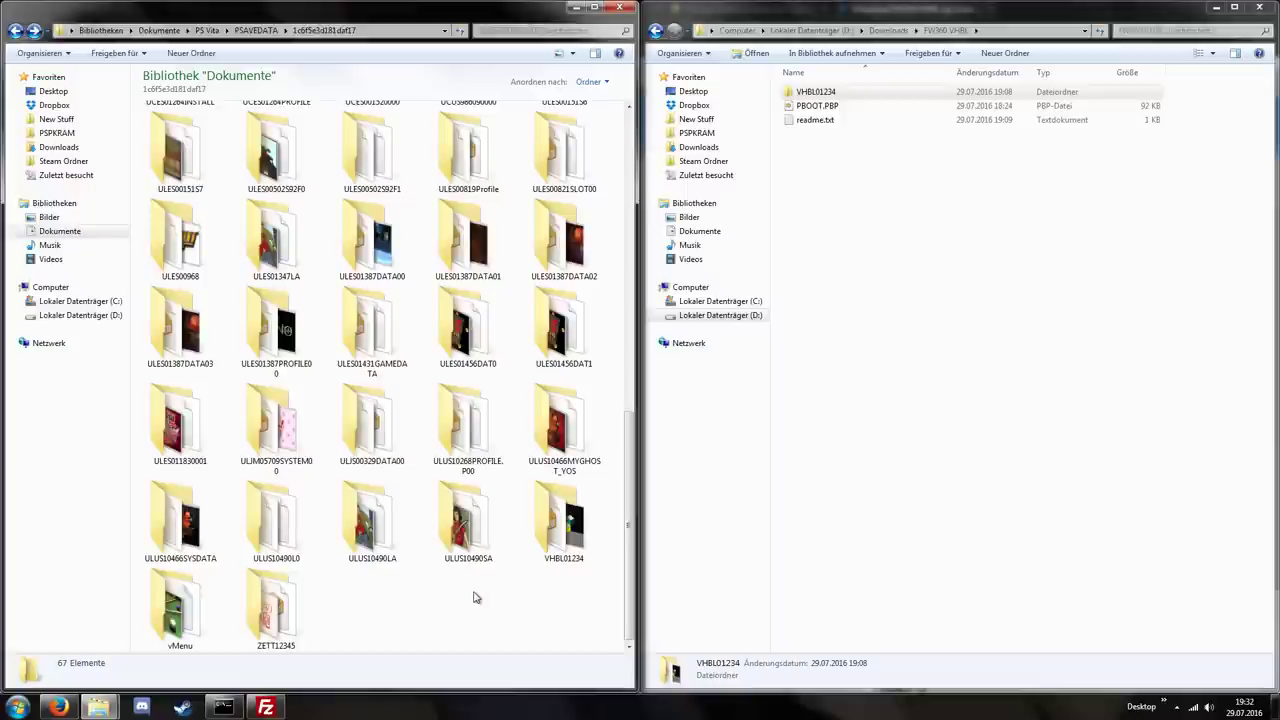
# - Refresh the QCMA database, running the refresh twice
pyautogui.click(1177, 707)
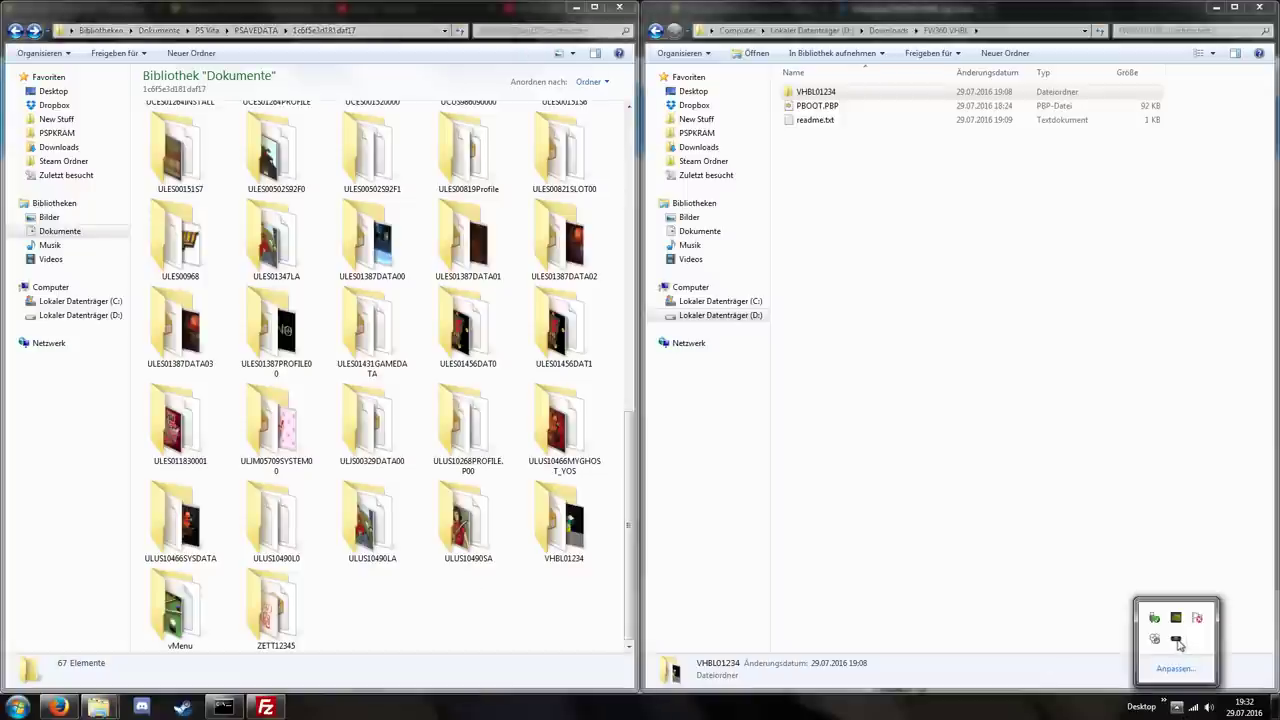
pyautogui.rightClick(1177, 643)
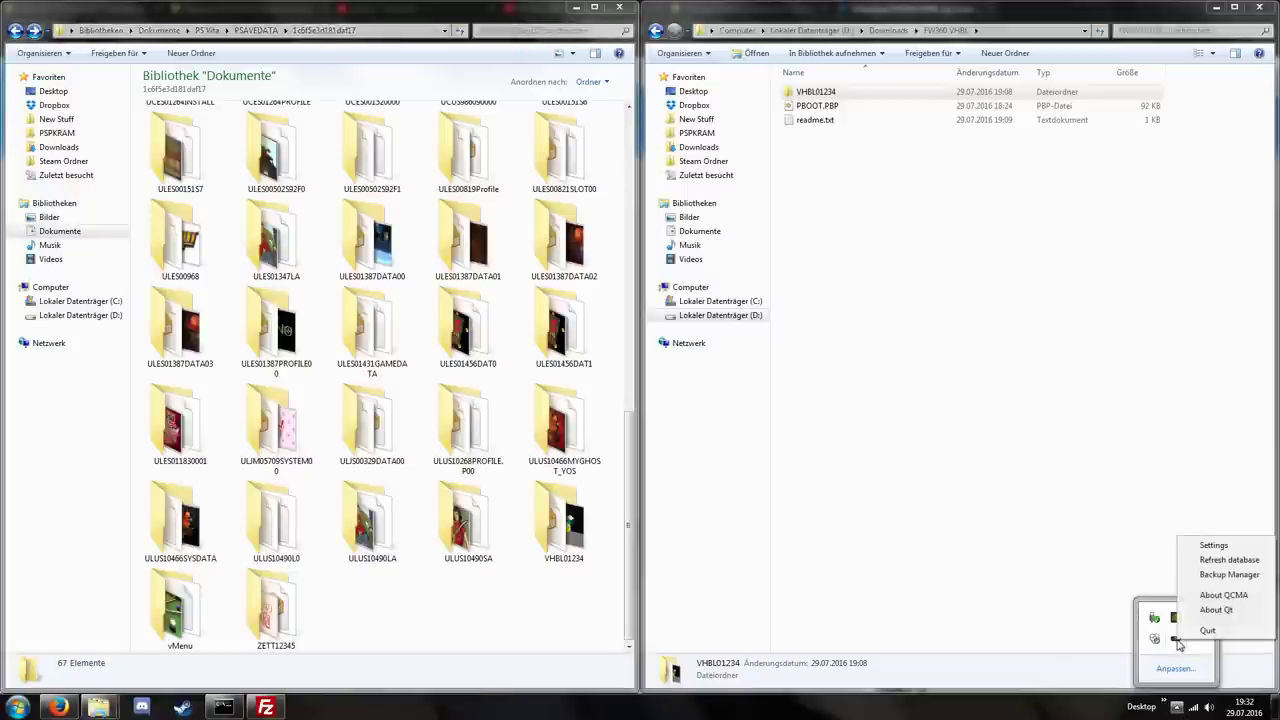
pyautogui.click(1208, 563)
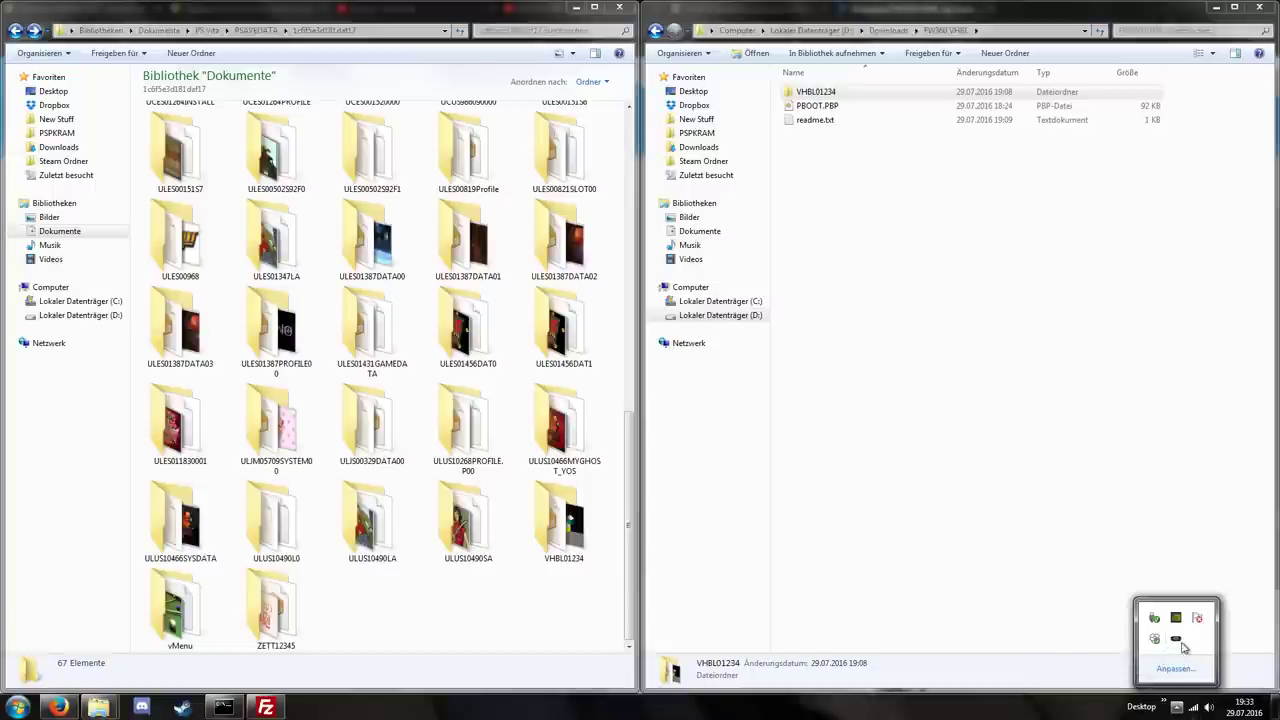
pyautogui.rightClick(1177, 642)
pyautogui.click(1219, 563)
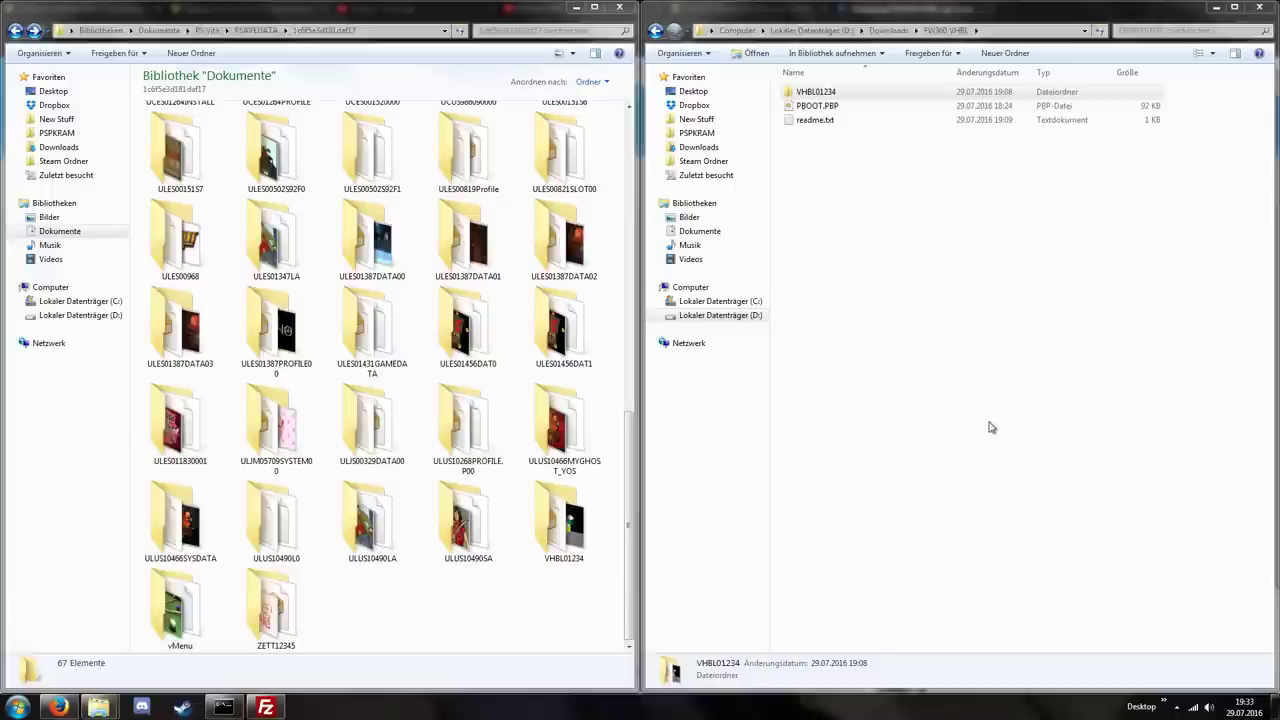
# - Select PBOOT.PBP in the FW360 VHBL folder, switch to FileZilla, and connect to the saved PSVITA server at 192.168.0.21, port 1337
pyautogui.click(897, 231)
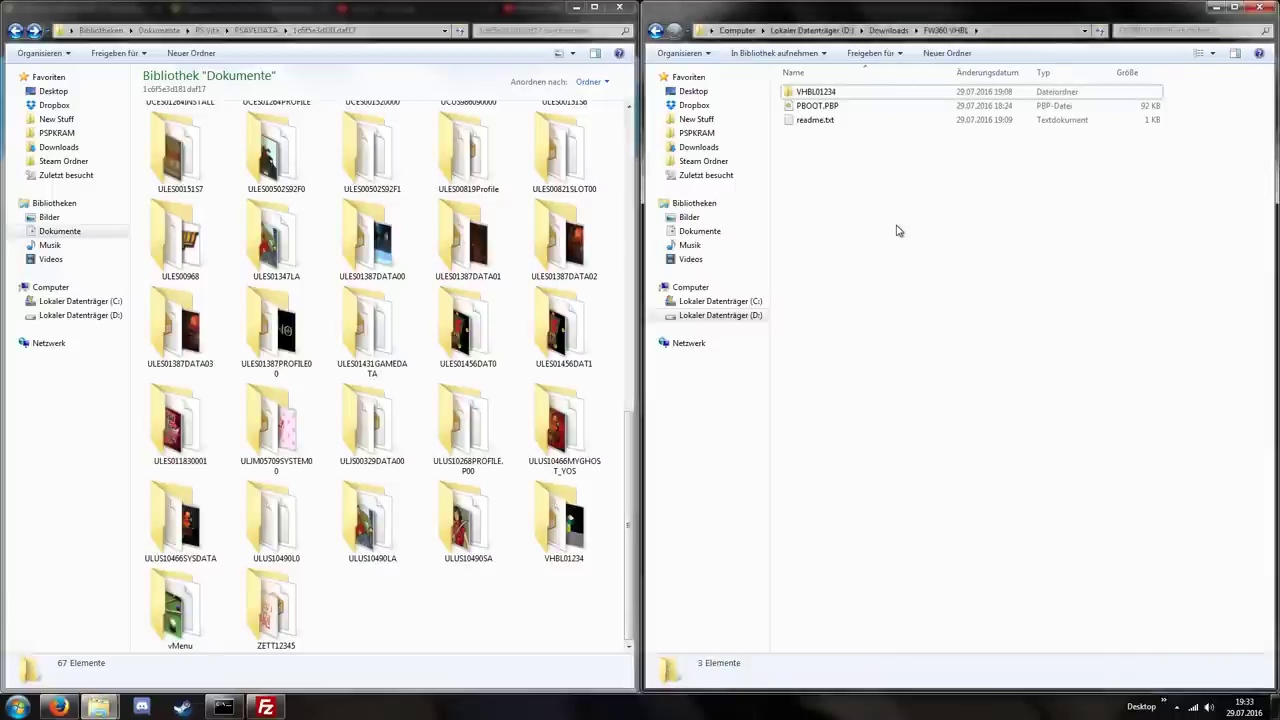
pyautogui.click(806, 108)
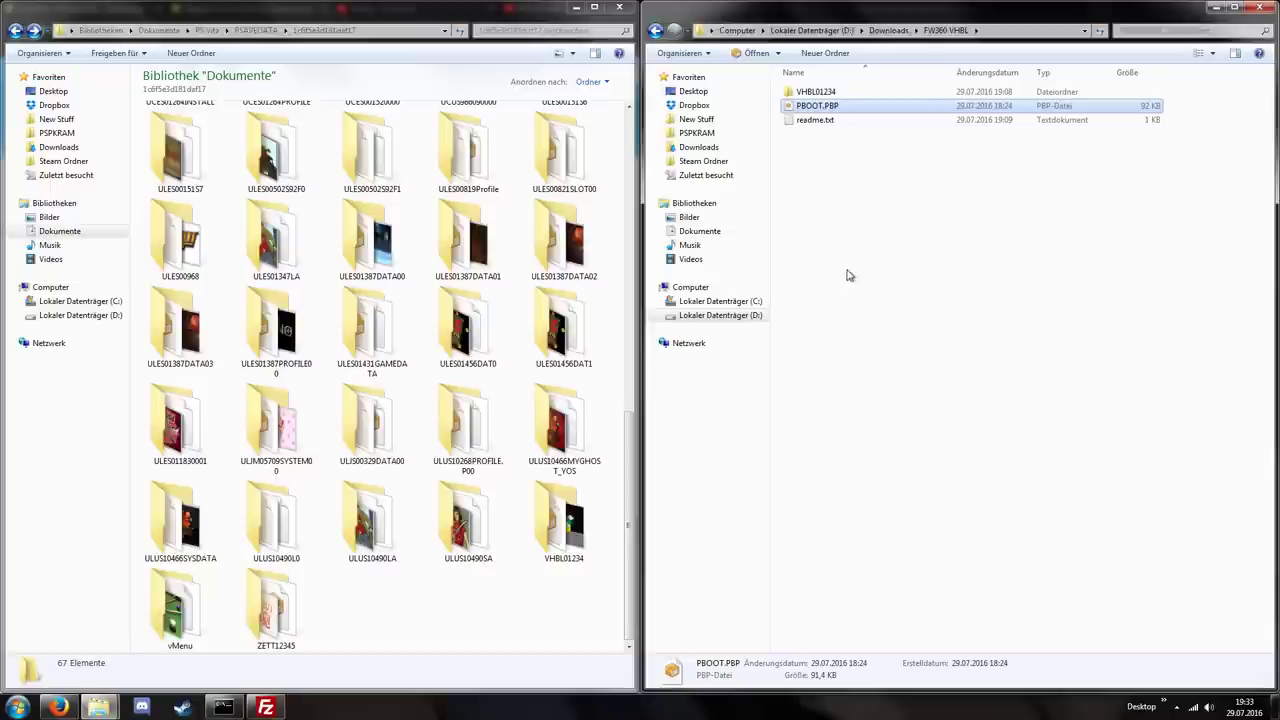
pyautogui.click(266, 708)
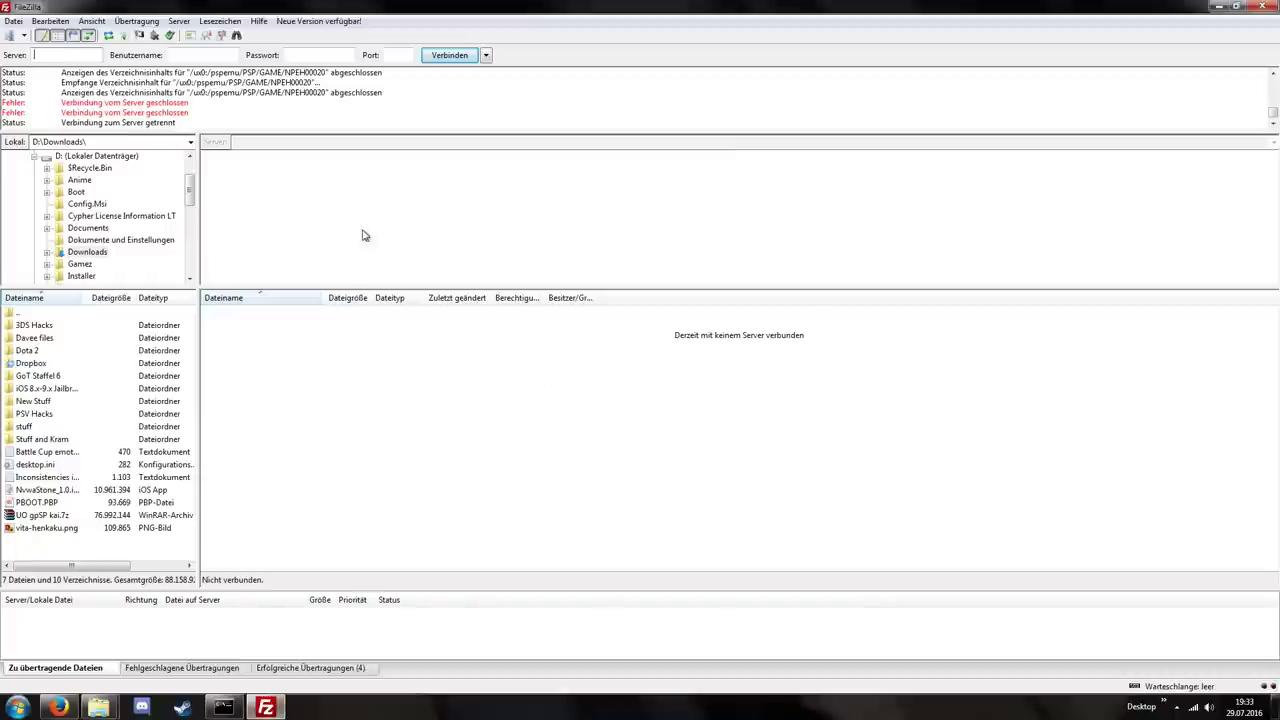
pyautogui.click(14, 21)
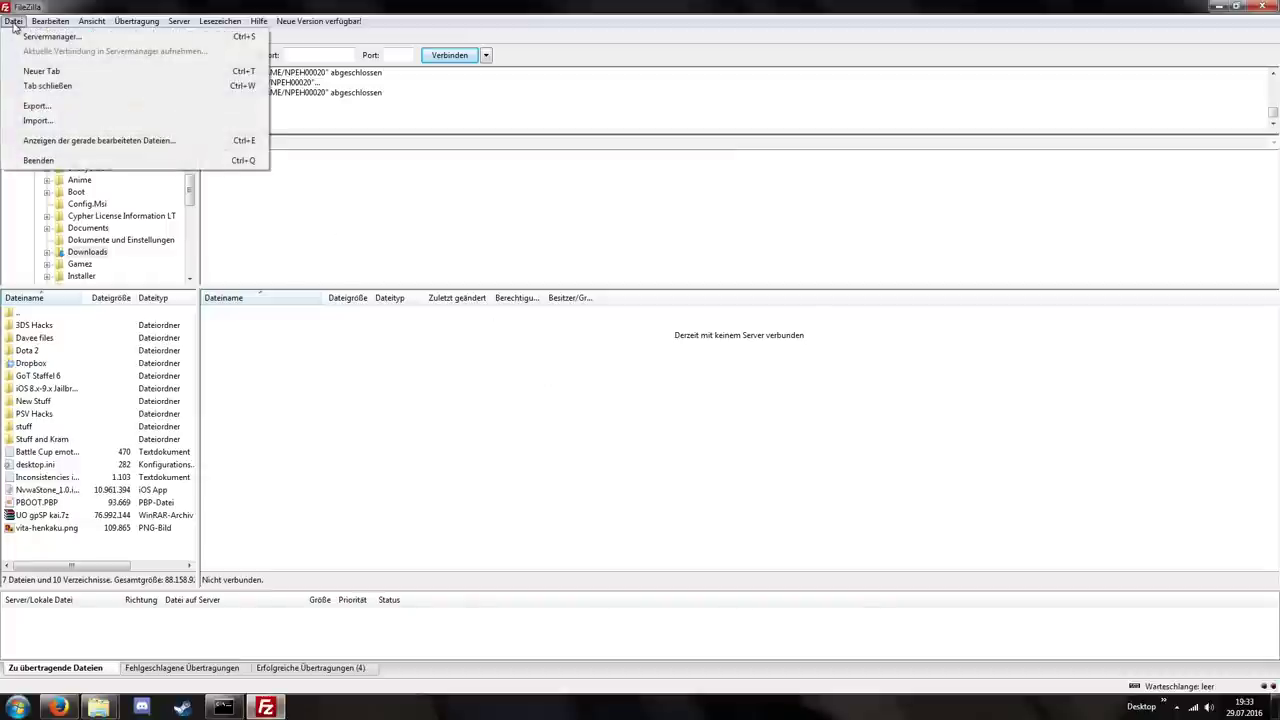
pyautogui.click(45, 34)
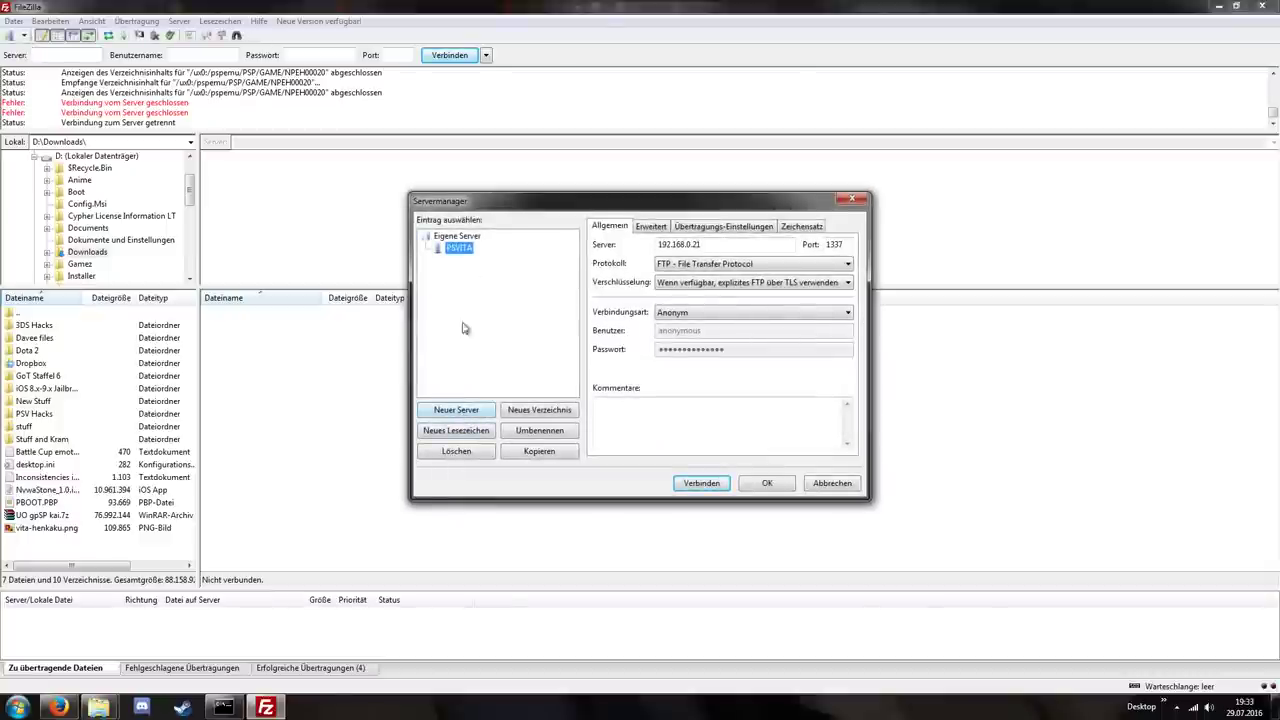
pyautogui.click(721, 245)
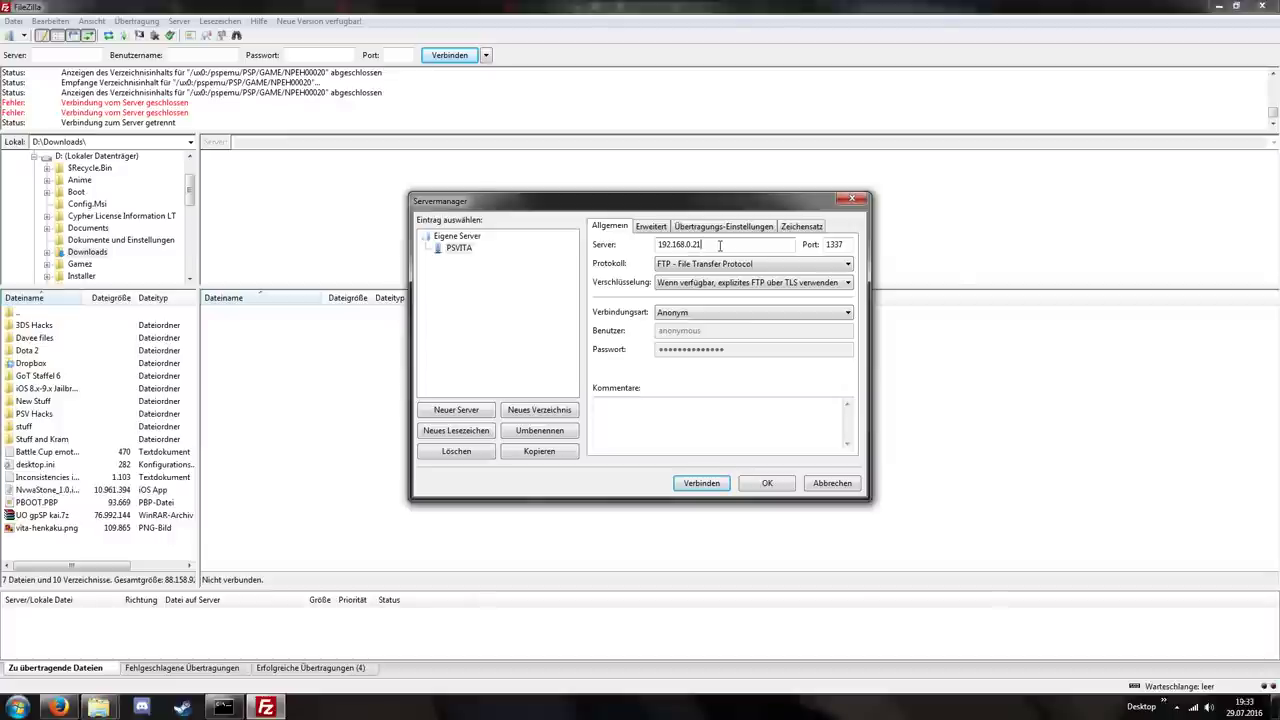
pyautogui.click(846, 245)
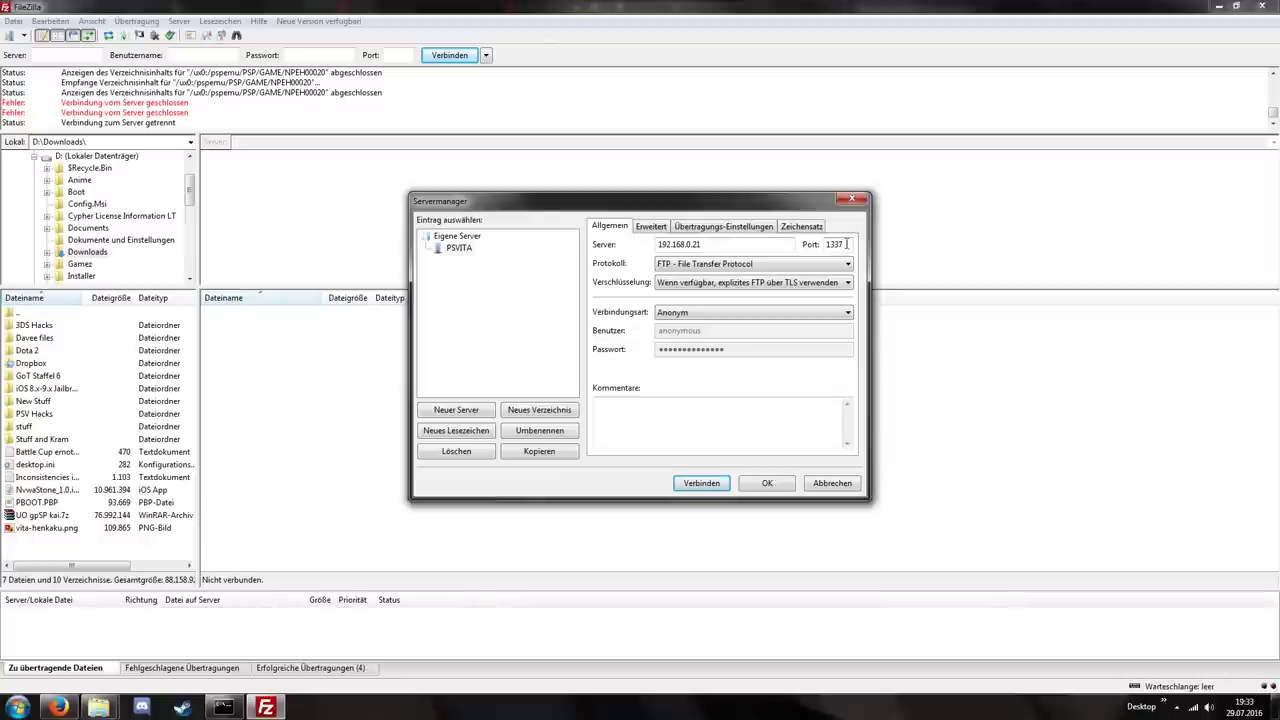
pyautogui.click(700, 484)
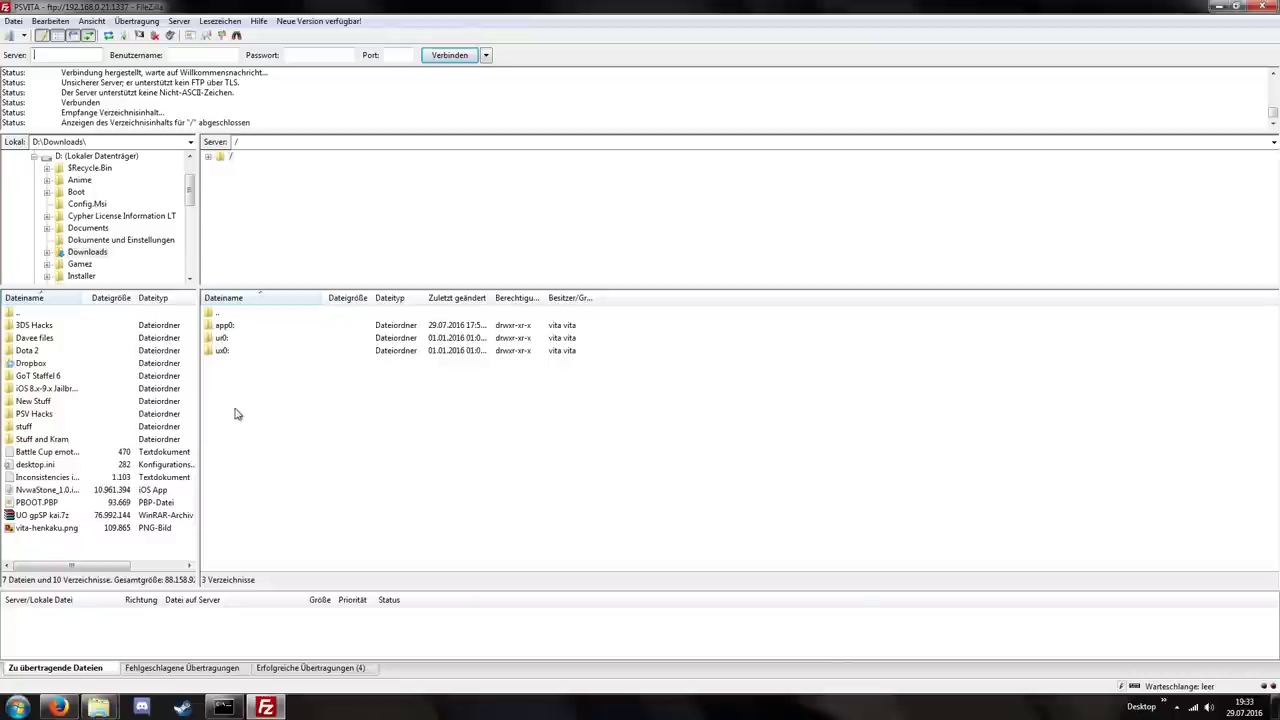
# - Open the server folder ux0:/pspemu/PSP/GAME/NPEH00020 and check its __sce_ebootpbp and EBOOT.PBP files
pyautogui.doubleClick(222, 352)
pyautogui.scroll(-1, 249, 374)
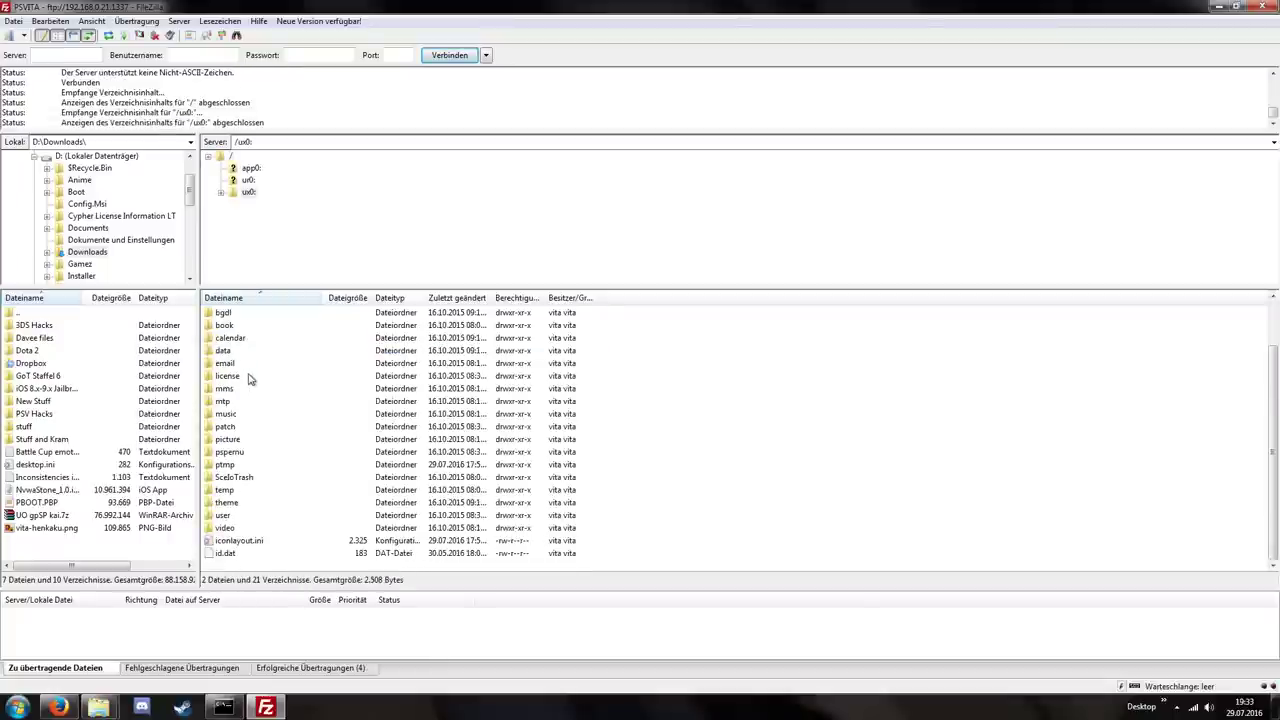
pyautogui.doubleClick(226, 451)
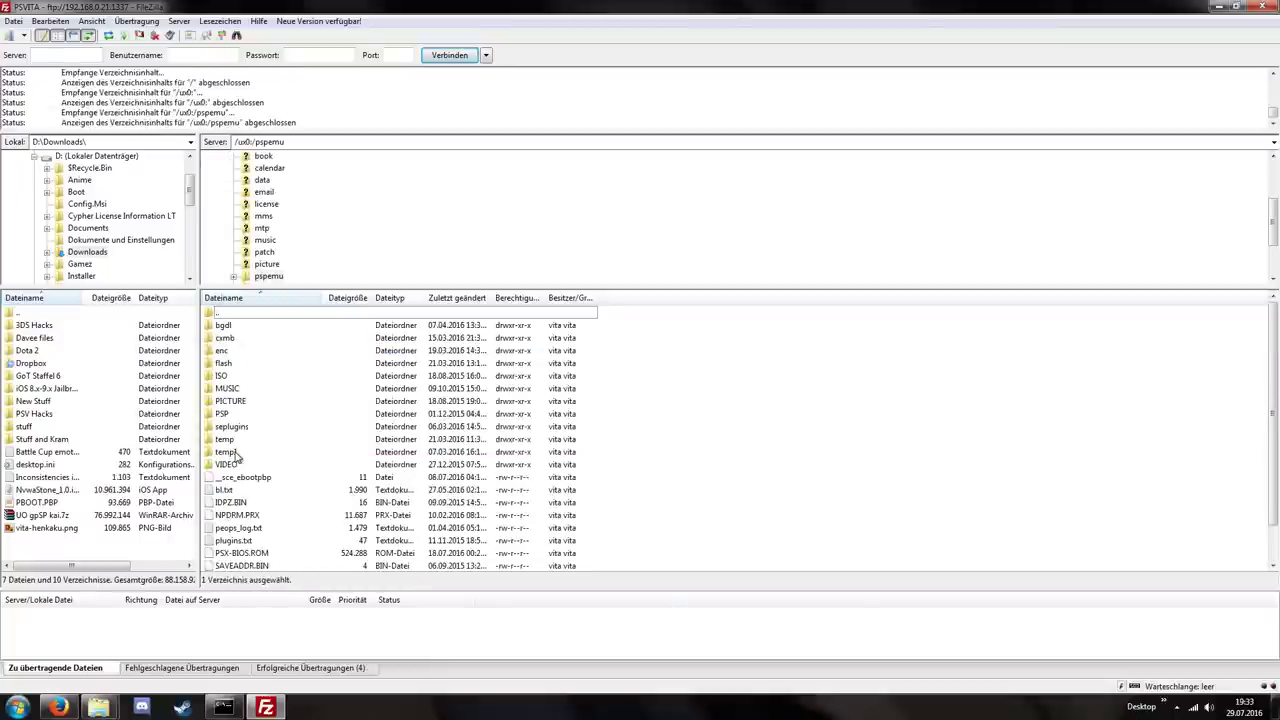
pyautogui.scroll(-1, 316, 355)
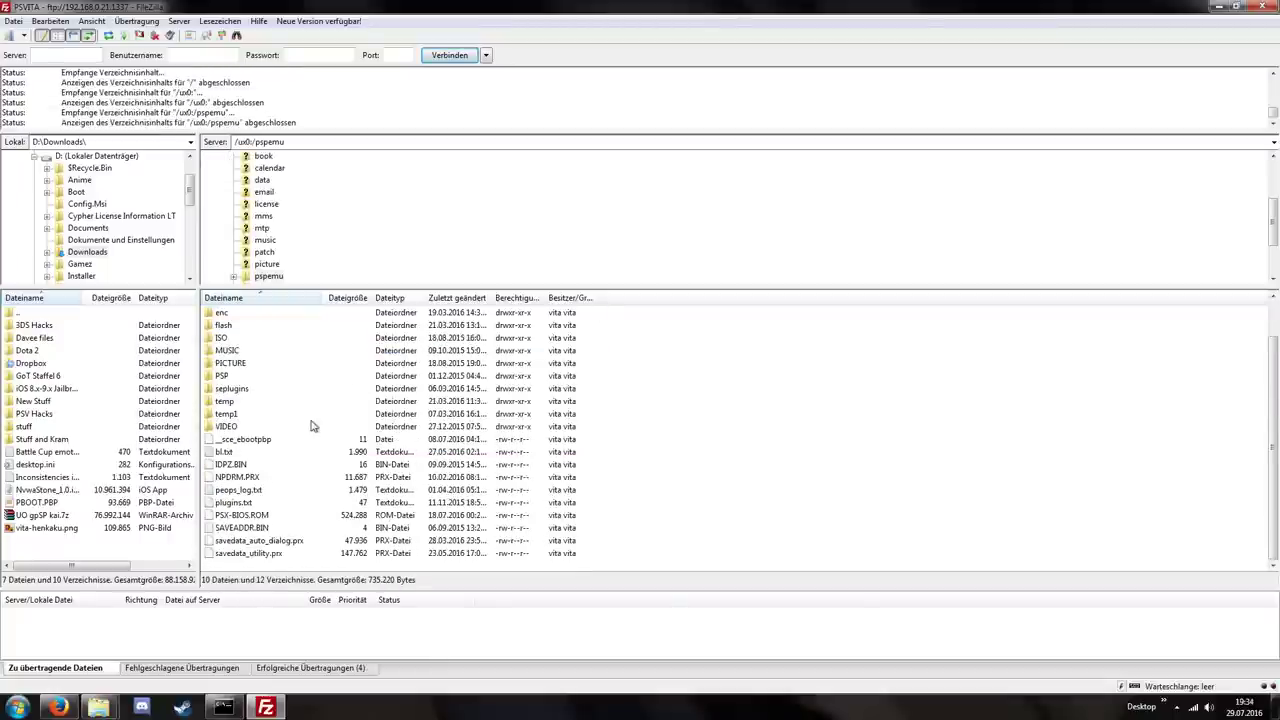
pyautogui.scroll(1, 310, 434)
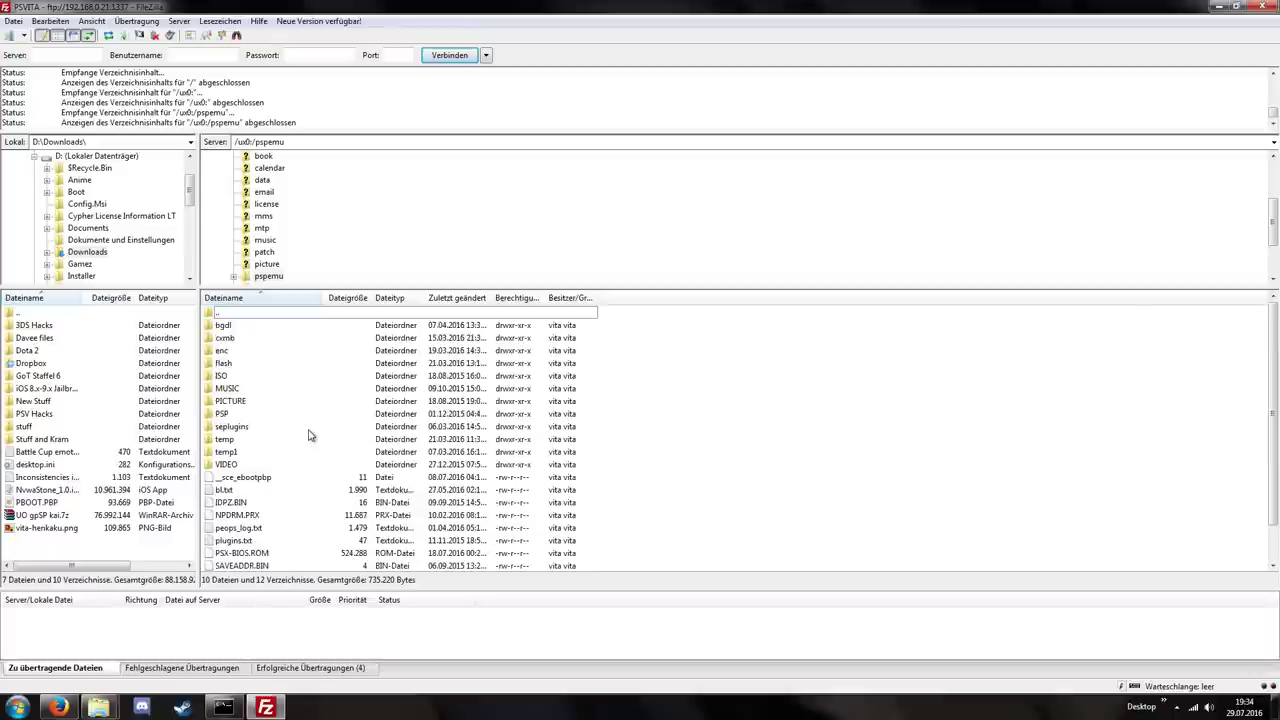
pyautogui.doubleClick(224, 416)
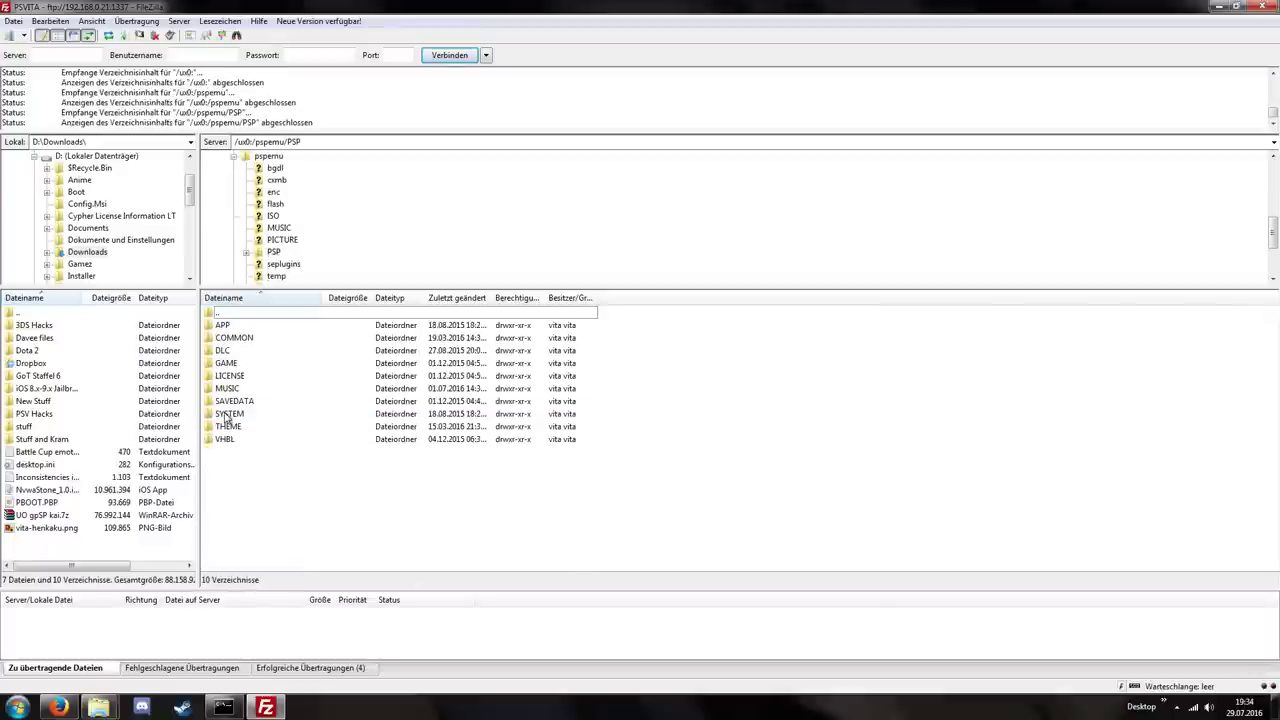
pyautogui.doubleClick(230, 366)
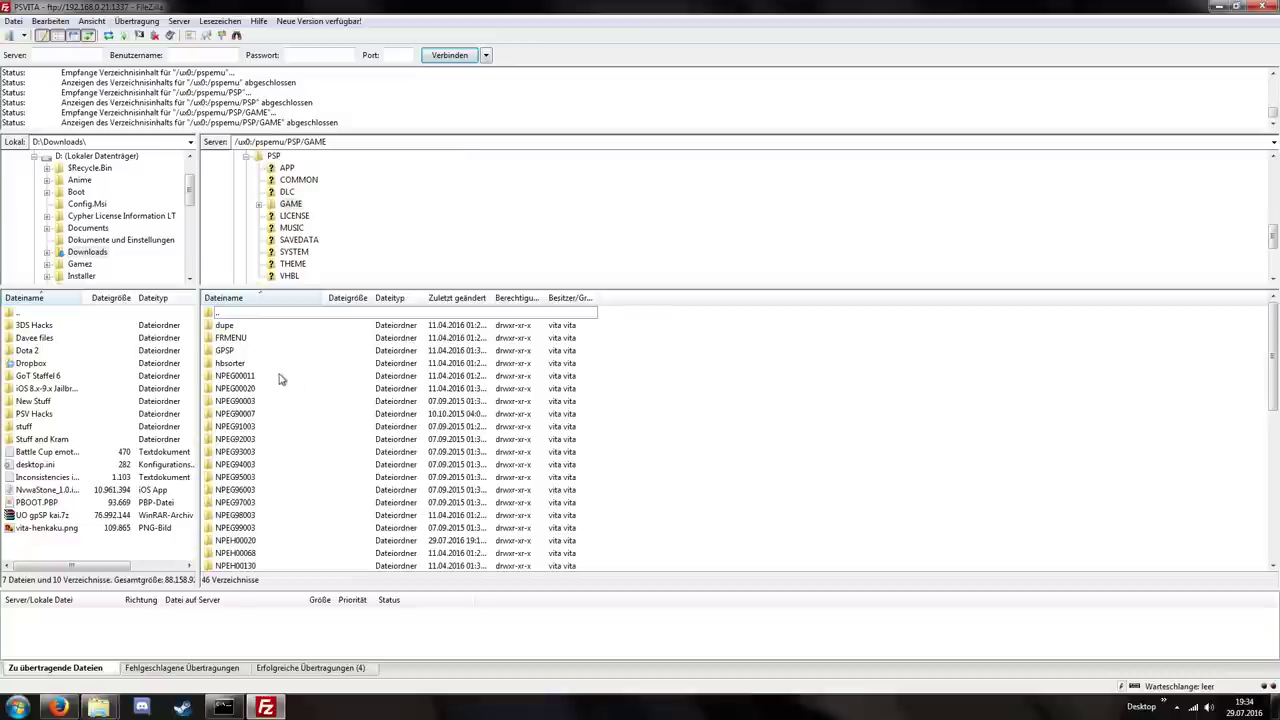
pyautogui.scroll(-2, 292, 381)
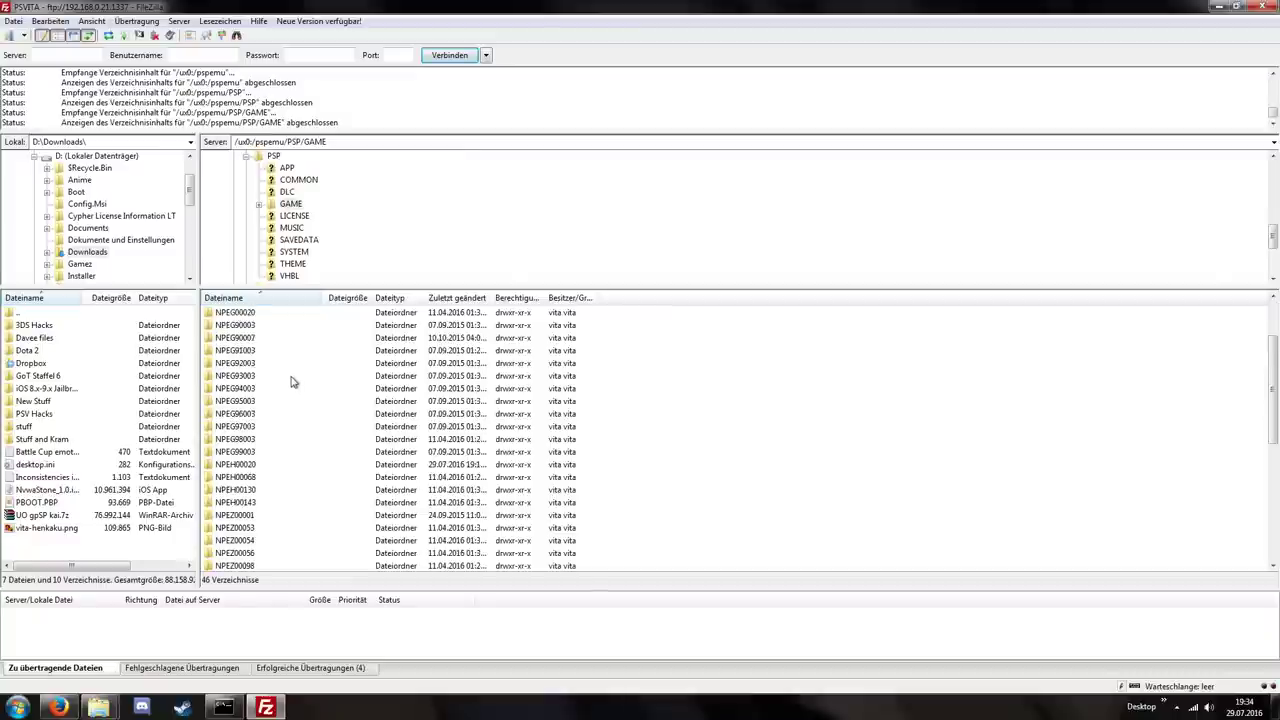
pyautogui.click(248, 463)
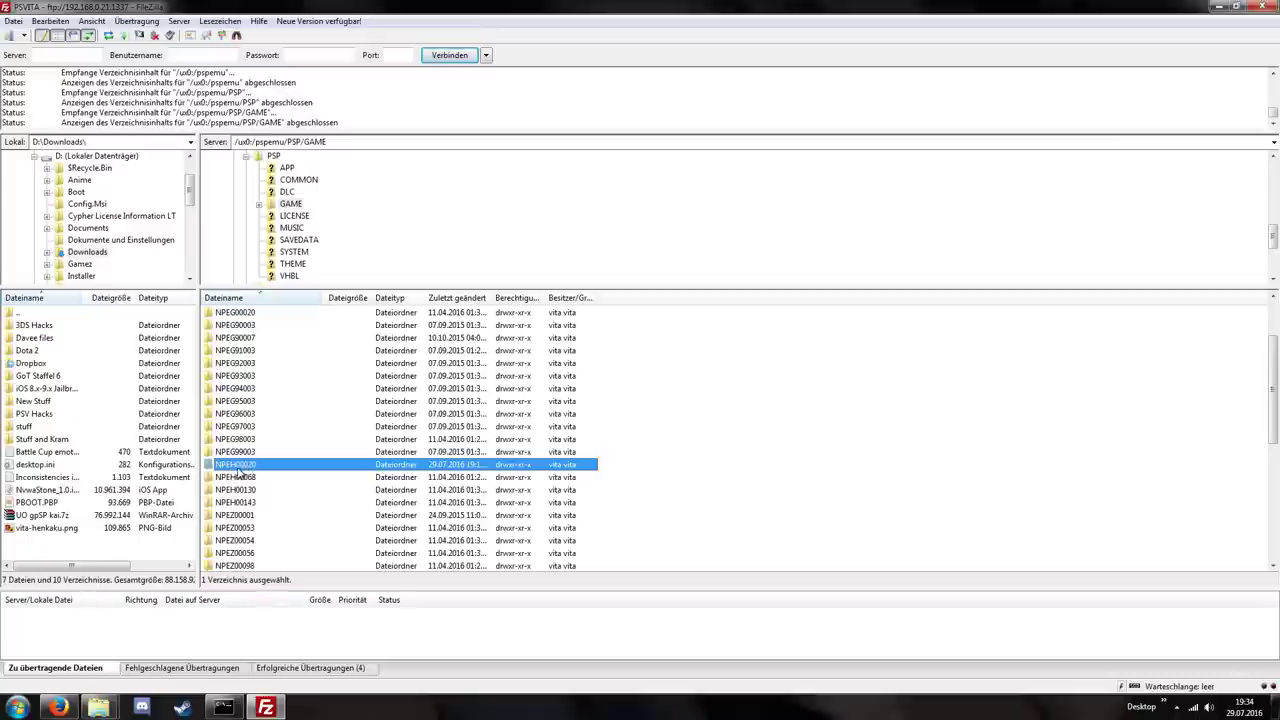
pyautogui.doubleClick(240, 470)
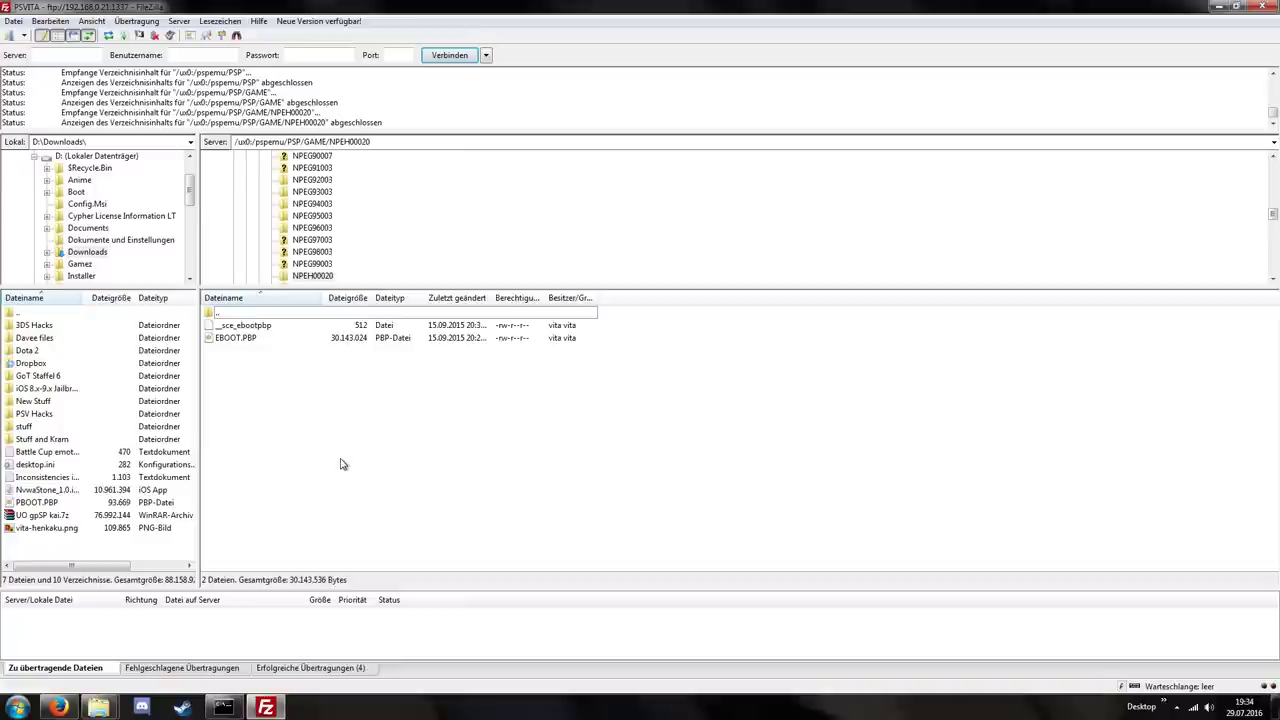
pyautogui.click(242, 328)
pyautogui.click(263, 390)
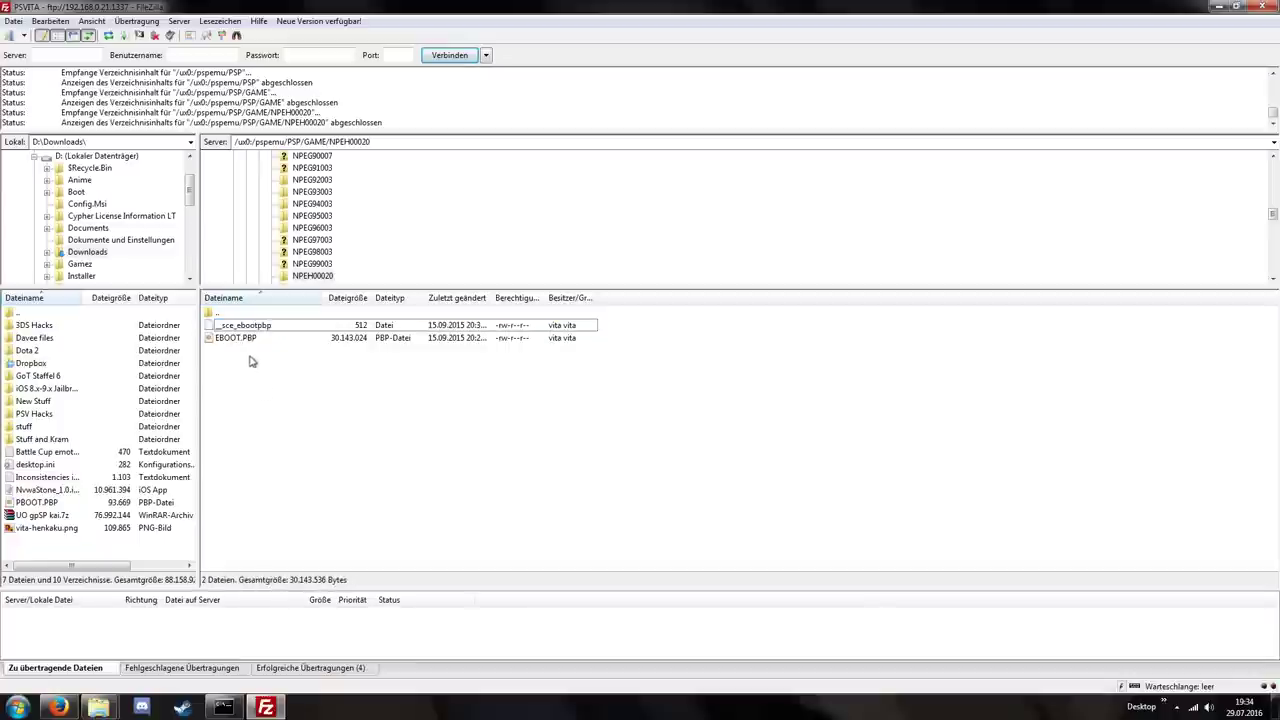
pyautogui.click(243, 337)
pyautogui.click(270, 387)
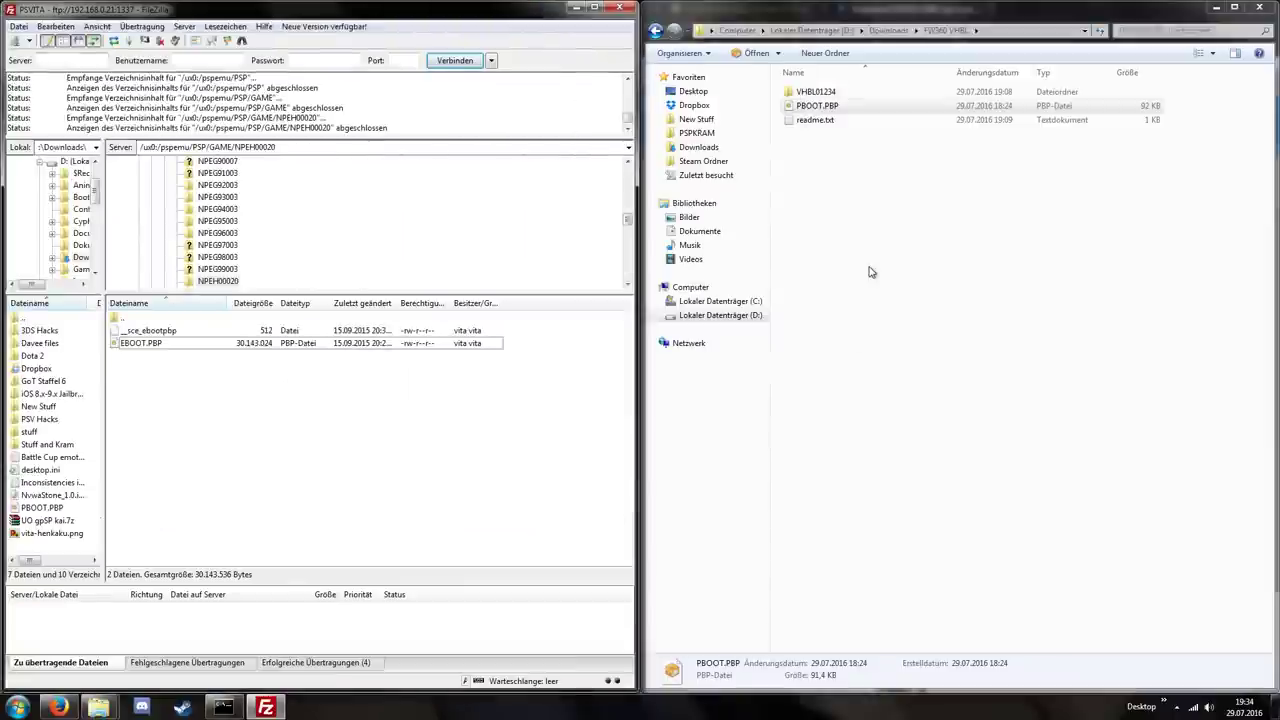
# - Upload PBOOT.PBP from the FW360 VHBL folder to the server's NPEH00020 folder and refresh the remote listing
pyautogui.moveTo(830, 108); pyautogui.dragTo(168, 416)
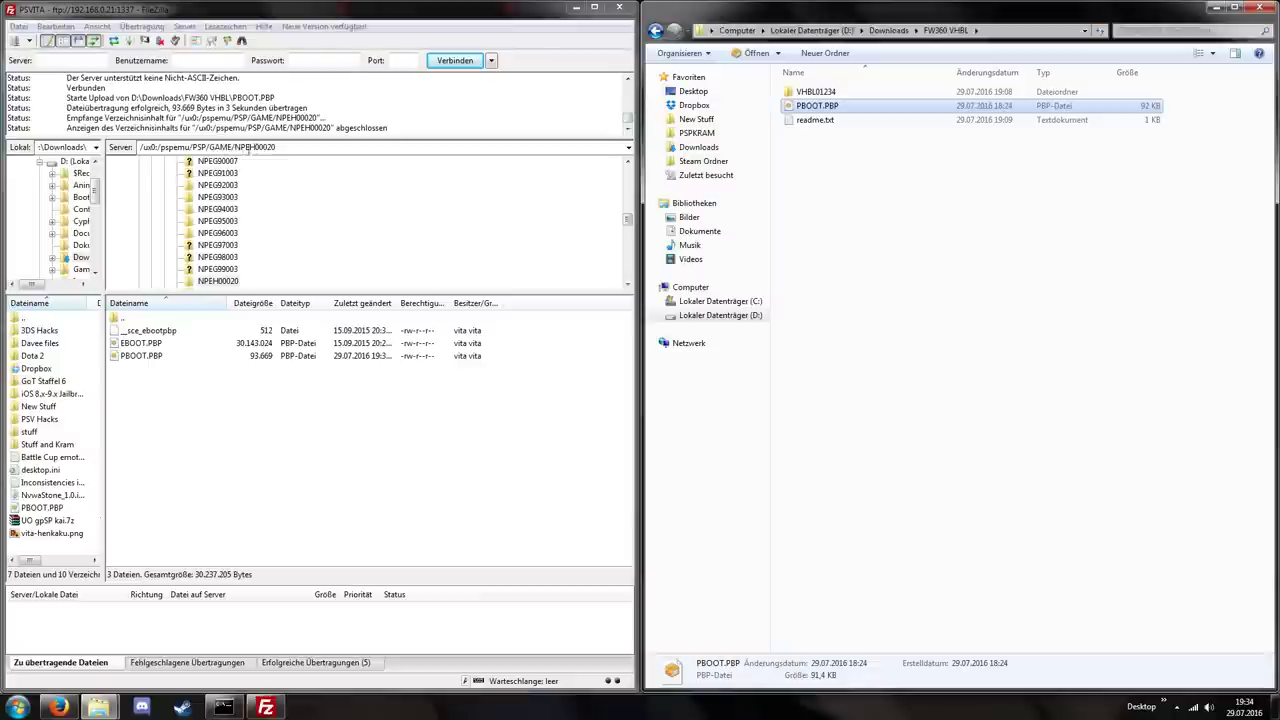
pyautogui.click(197, 406)
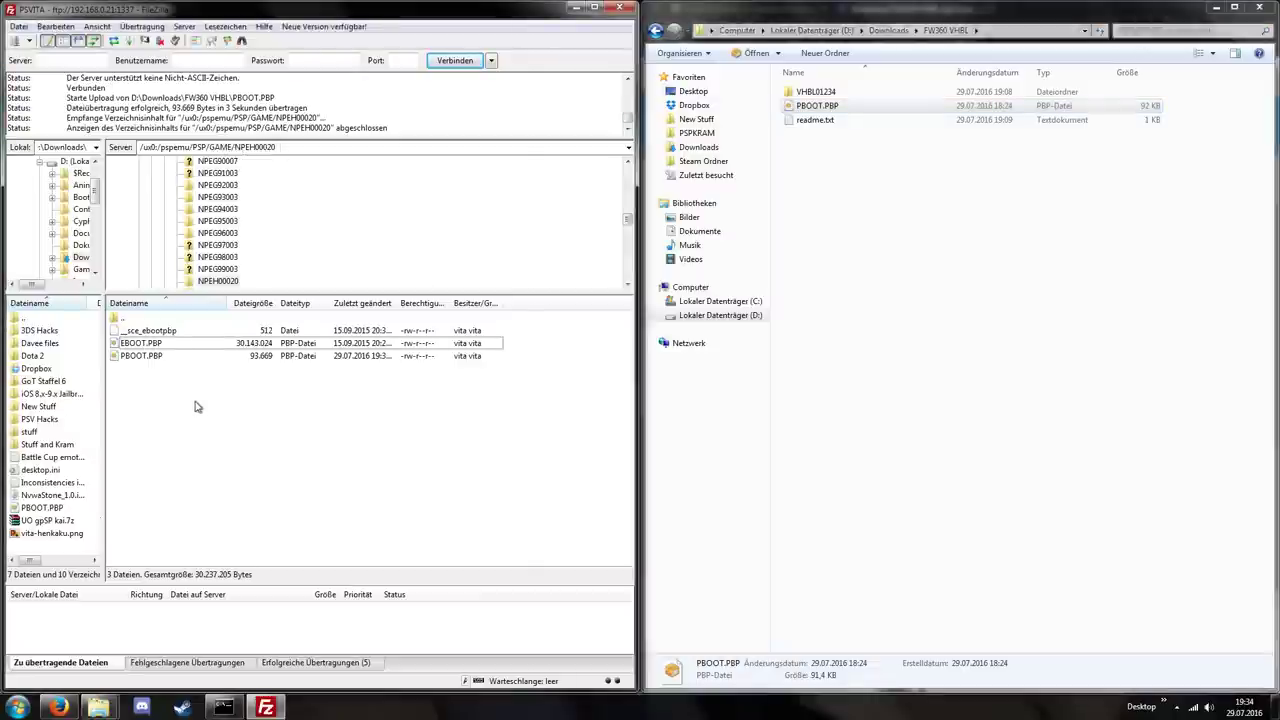
pyautogui.rightClick(197, 406)
pyautogui.click(232, 511)
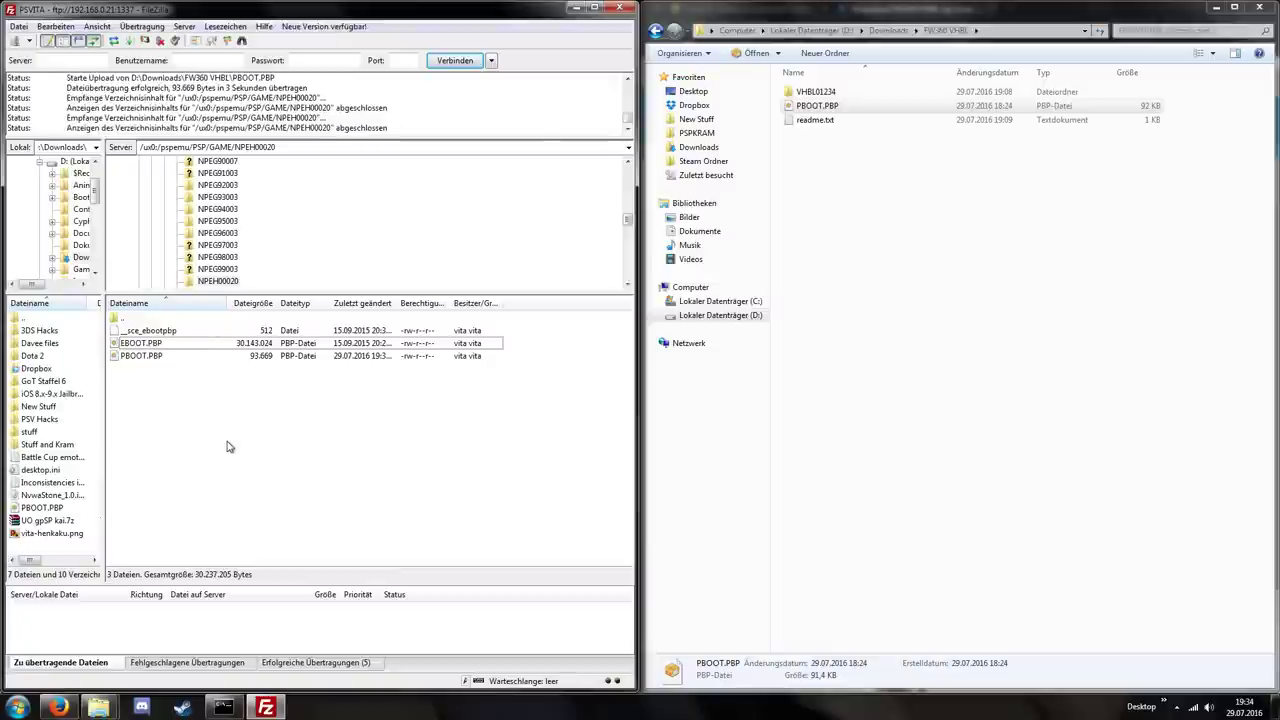
# - Check the uploaded PBOOT.PBP in the NPEH00020 folder and close FileZilla
pyautogui.click(140, 357)
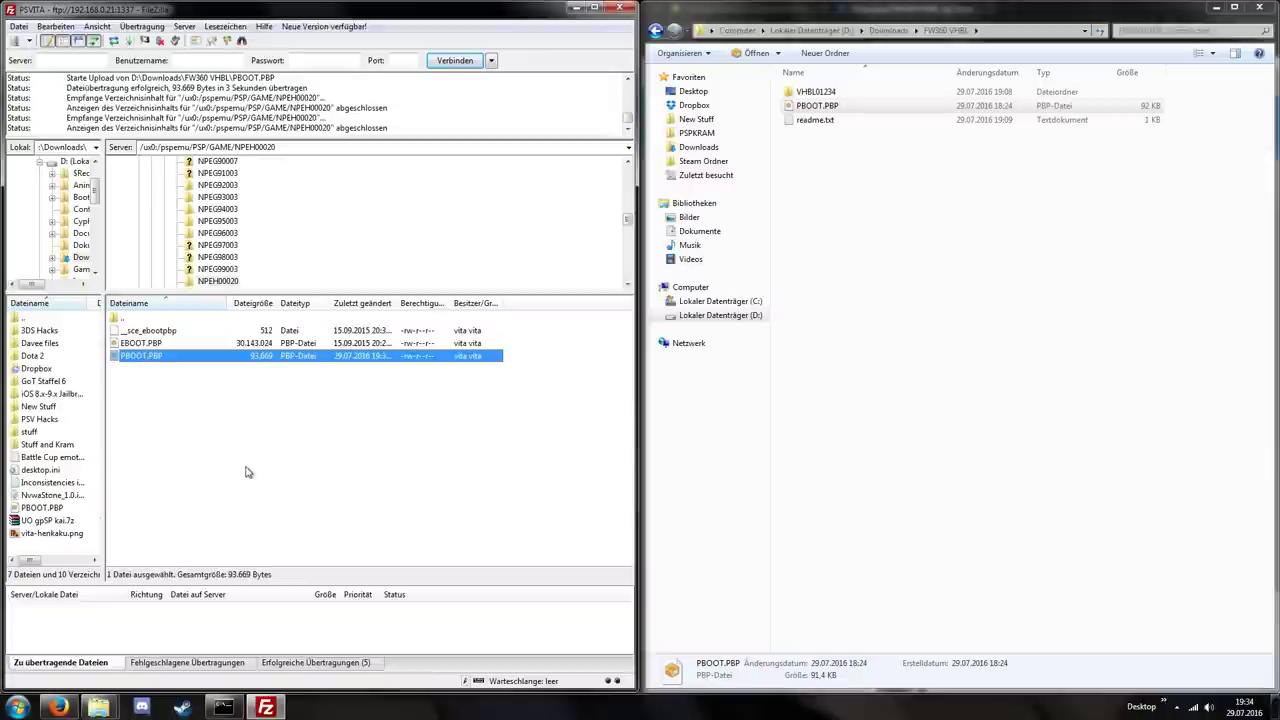
pyautogui.click(202, 405)
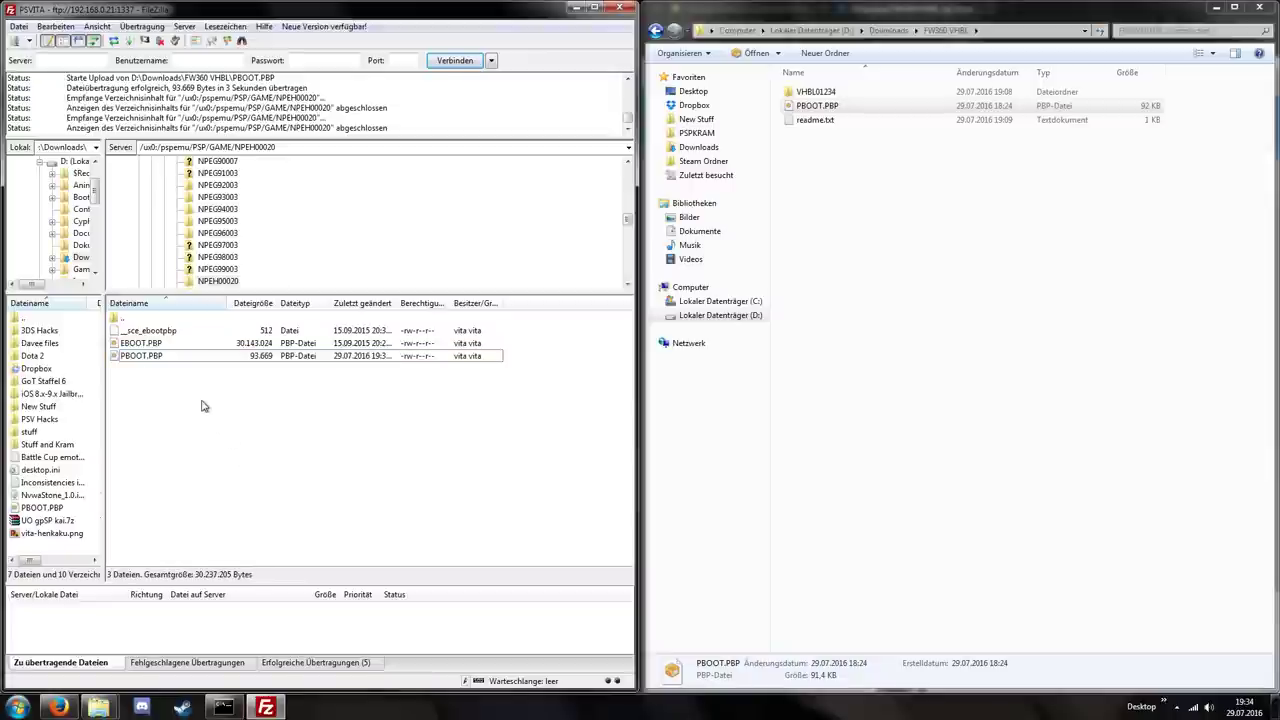
pyautogui.click(594, 7)
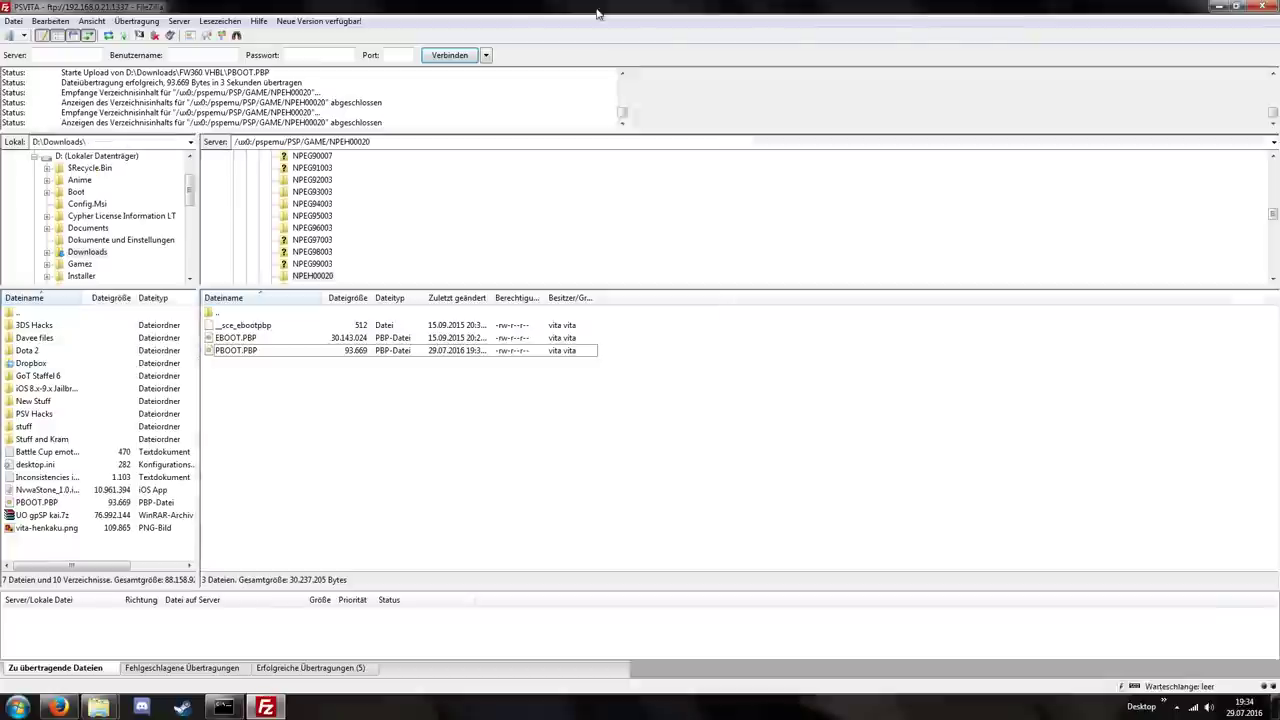
pyautogui.click(1271, 6)
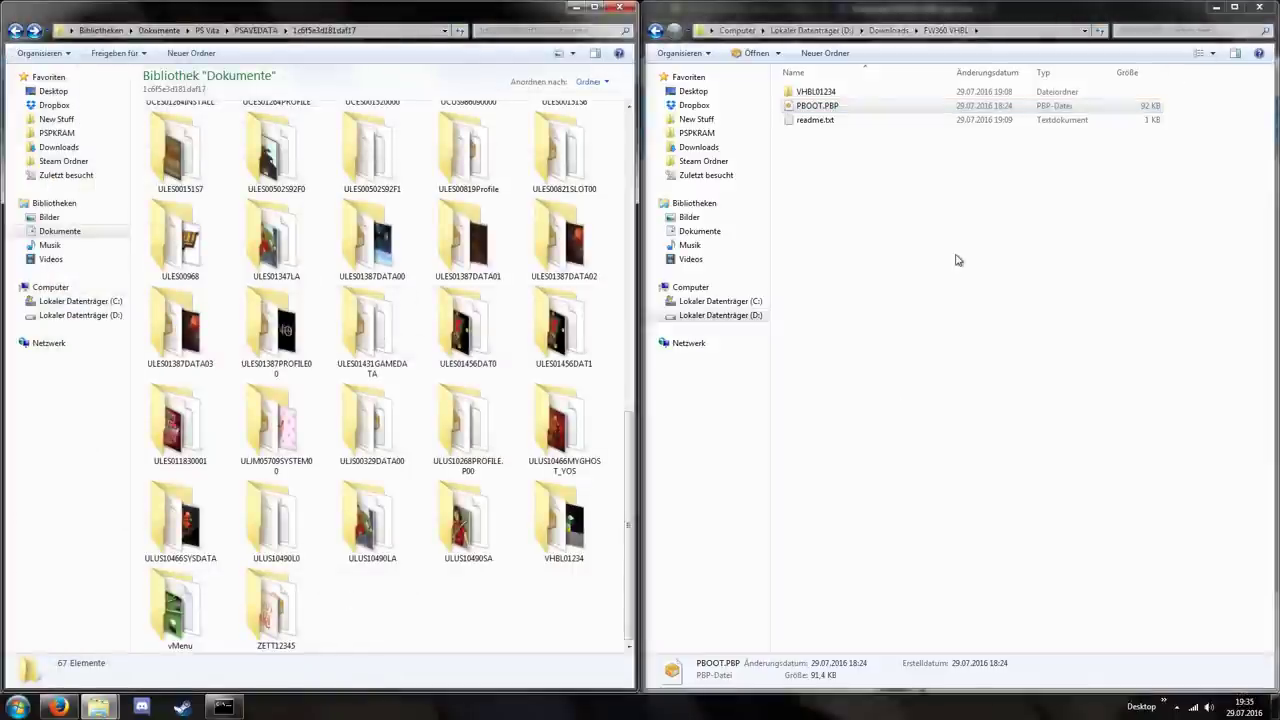
pyautogui.click(809, 165)
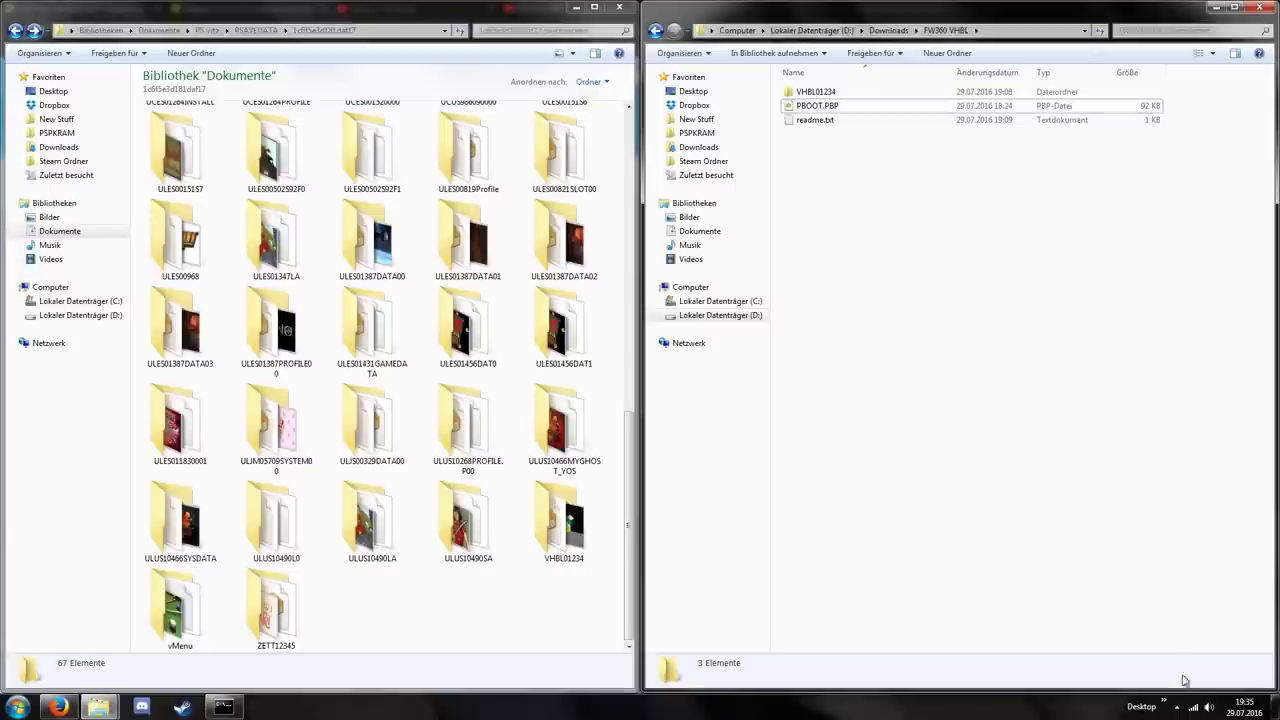
pyautogui.click(1176, 707)
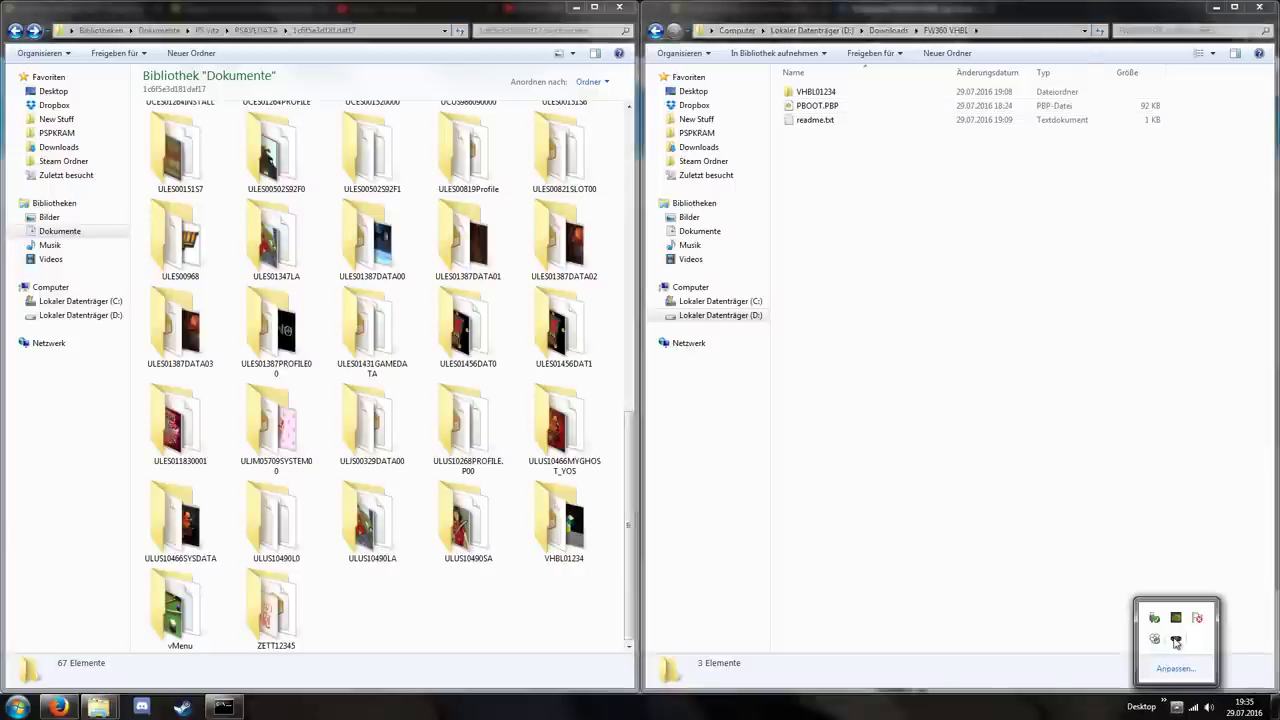
pyautogui.click(1176, 707)
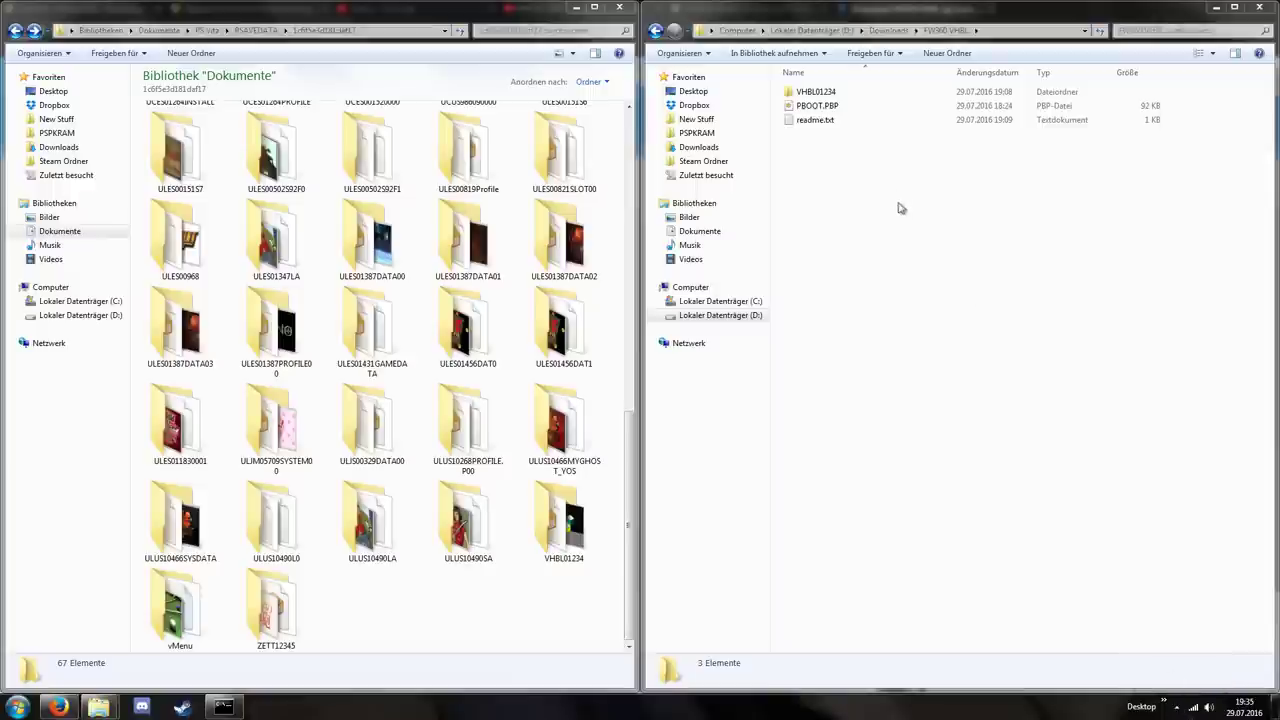
pyautogui.click(816, 151)
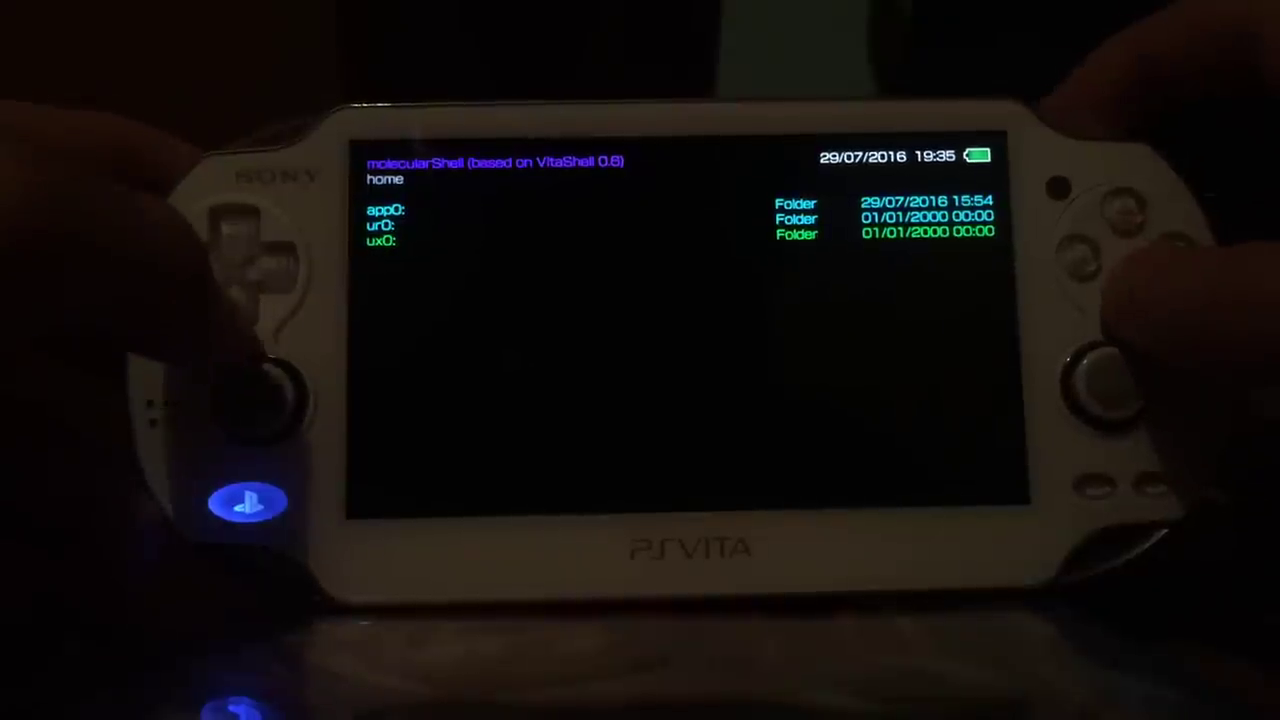
# - Switch to molecularShell on the PS Vita and open the pspemu folder on ux0:
pyautogui.press('Down')
pyautogui.press('Down')
pyautogui.press('Return')
pyautogui.press('Down')
pyautogui.press('Down')
pyautogui.press('Down')
pyautogui.press('Down')
pyautogui.press('Down')
pyautogui.press('Down')
pyautogui.press('Down')
pyautogui.press('Down')
pyautogui.press('Down')
pyautogui.press('Down')
pyautogui.press('Down')
pyautogui.press('Down')
pyautogui.press('Down')
pyautogui.press('Down')
pyautogui.press('Down')
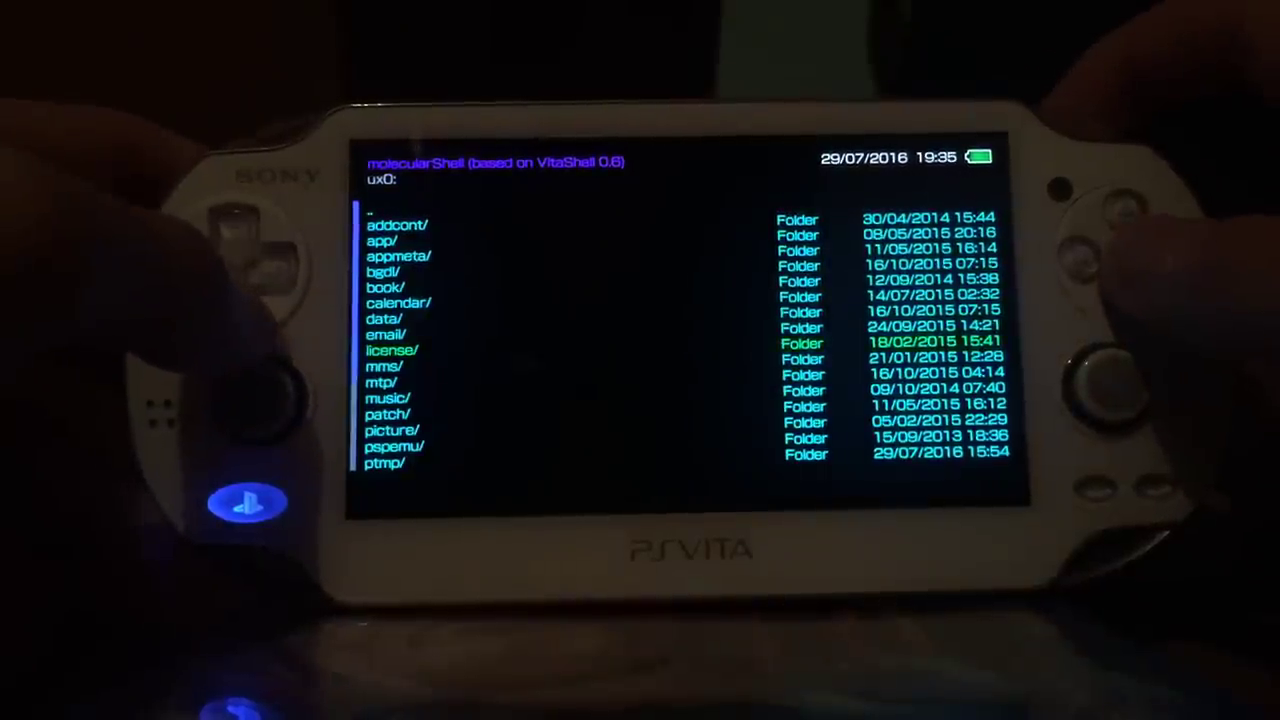
pyautogui.press('Return')
# - Open the PSP folder inside pspemu and enter its GAME folder
pyautogui.press('Down')
pyautogui.press('Down')
pyautogui.press('Down')
pyautogui.press('Down')
pyautogui.press('Down')
pyautogui.press('Down')
pyautogui.press('Down')
pyautogui.press('Down')
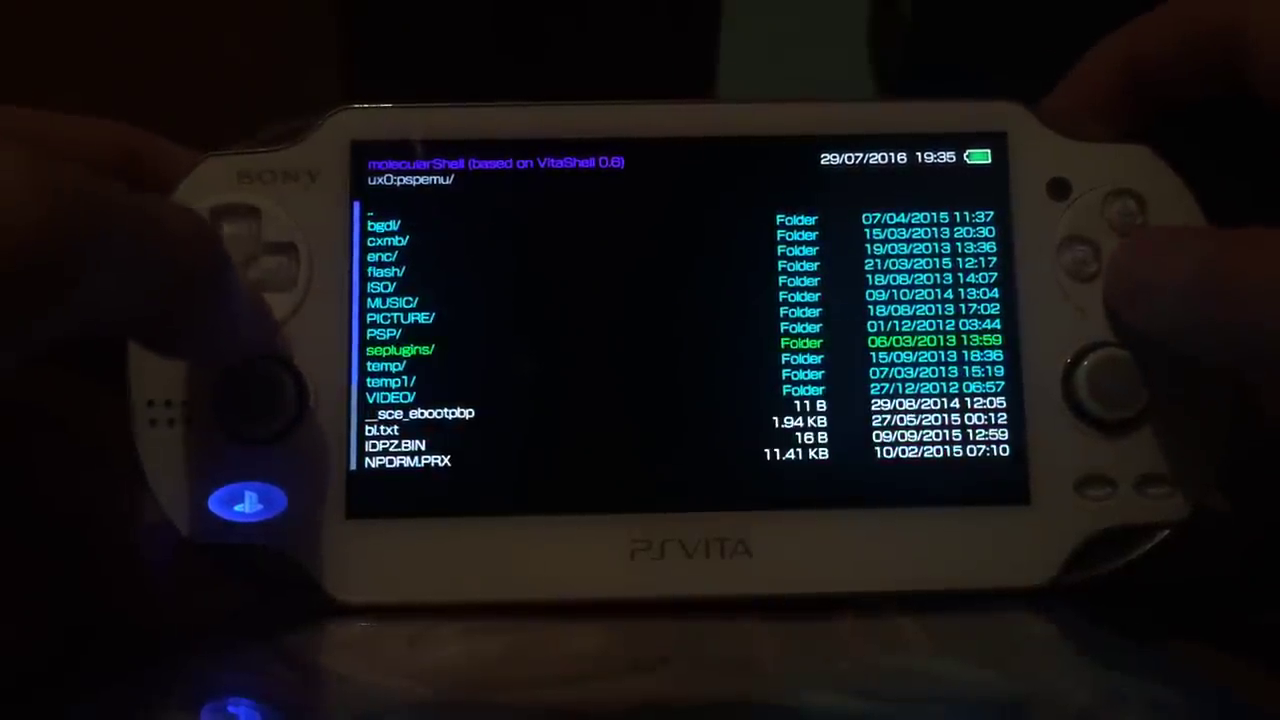
pyautogui.press('Return')
pyautogui.press('Down')
pyautogui.press('Down')
pyautogui.press('Down')
pyautogui.press('Down')
pyautogui.press('Return')
# - Open the NPEH00020 folder in GAME and check the uploaded PBOOT.PBP next to EBOOT.PBP
pyautogui.press('Down')
pyautogui.press('Down')
pyautogui.press('Down')
pyautogui.press('Down')
pyautogui.press('Down')
pyautogui.press('Down')
pyautogui.press('Down')
pyautogui.press('Down')
pyautogui.press('Down')
pyautogui.press('Down')
pyautogui.press('Down')
pyautogui.press('Down')
pyautogui.press('Down')
pyautogui.press('Down')
pyautogui.press('Down')
pyautogui.press('Down')
pyautogui.press('Down')
pyautogui.press('Down')
pyautogui.press('Down')
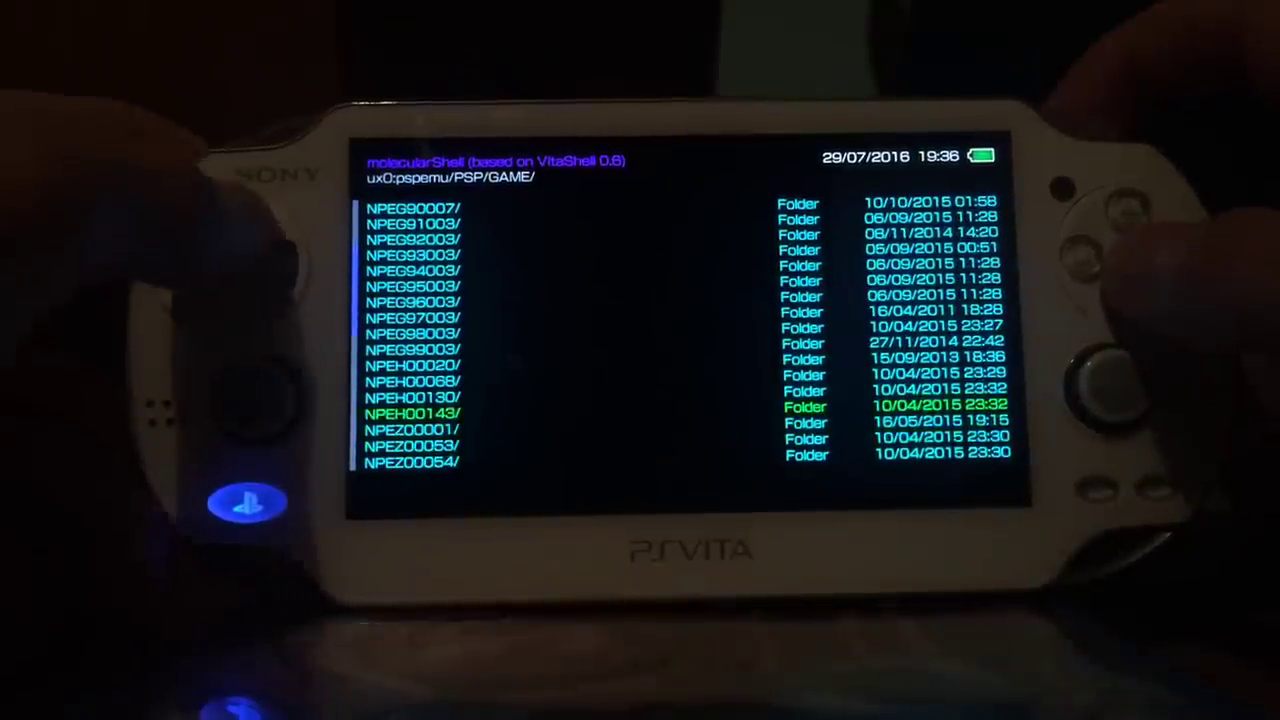
pyautogui.press('Up')
pyautogui.press('Return')
pyautogui.press('Down')
pyautogui.press('Down')
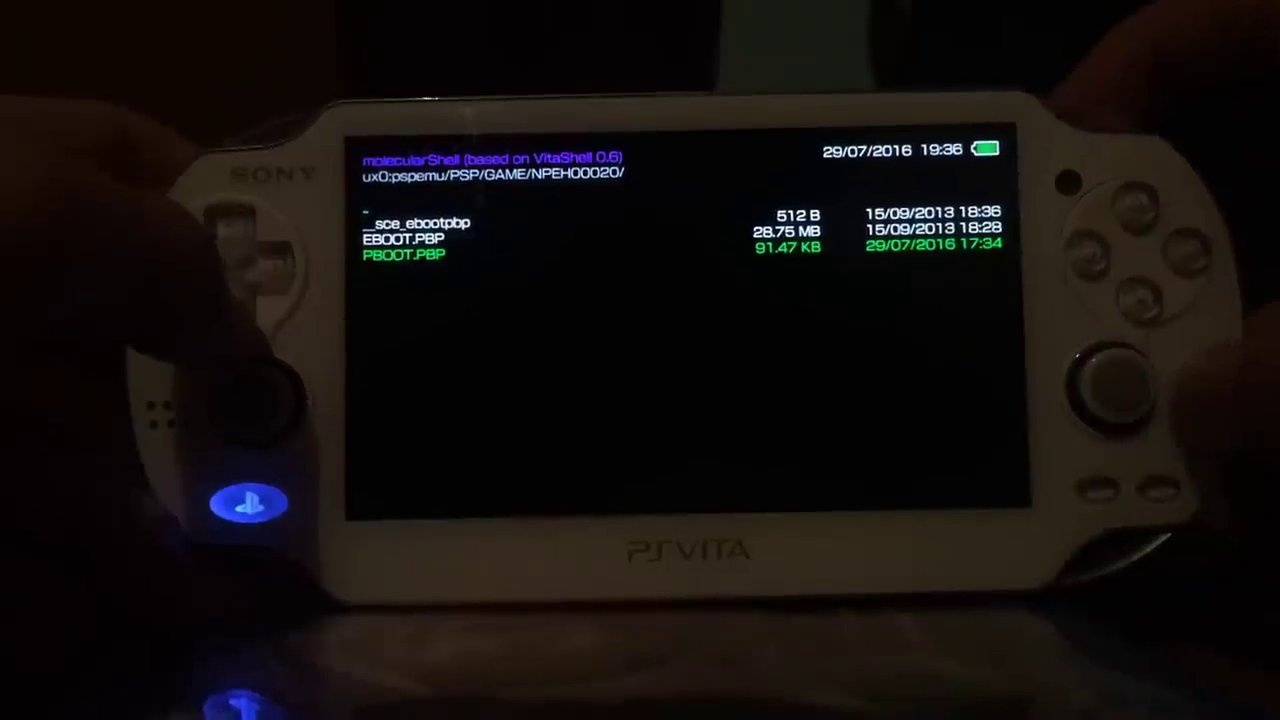
# - Leave molecularShell and close its live area page on the PS Vita
pyautogui.press('super')
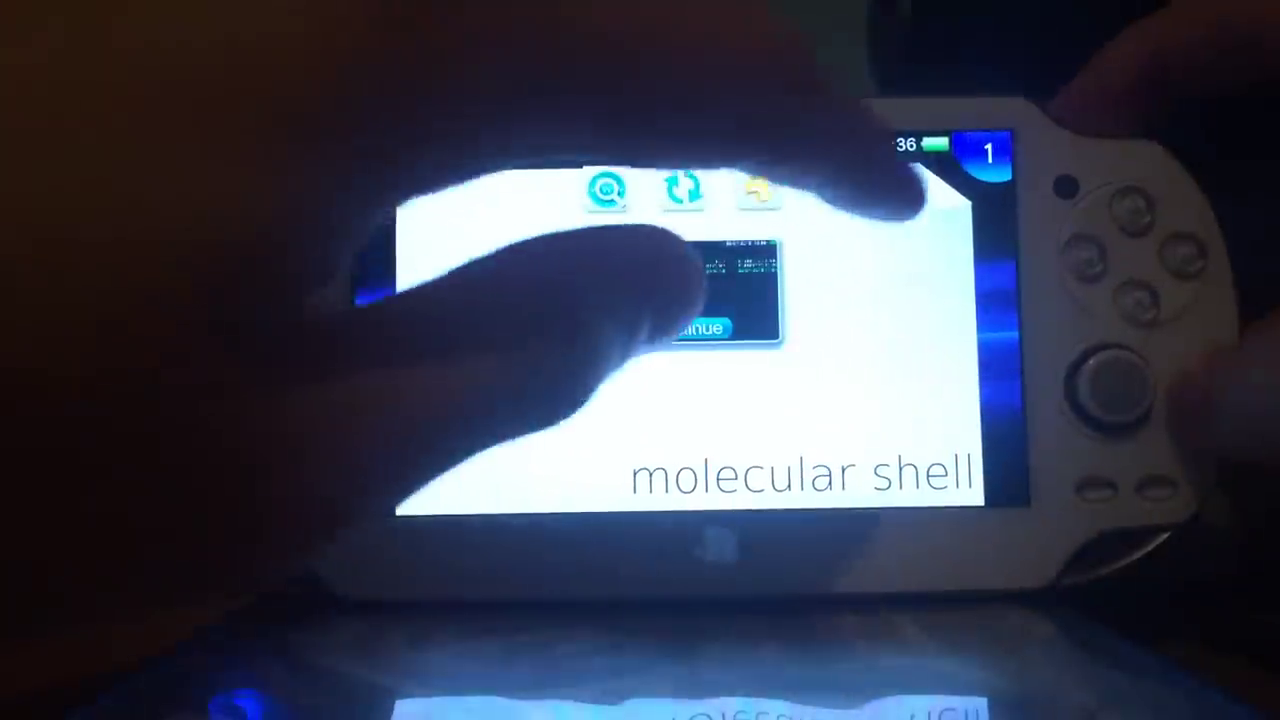
pyautogui.moveTo(930, 190); pyautogui.dragTo(530, 320)
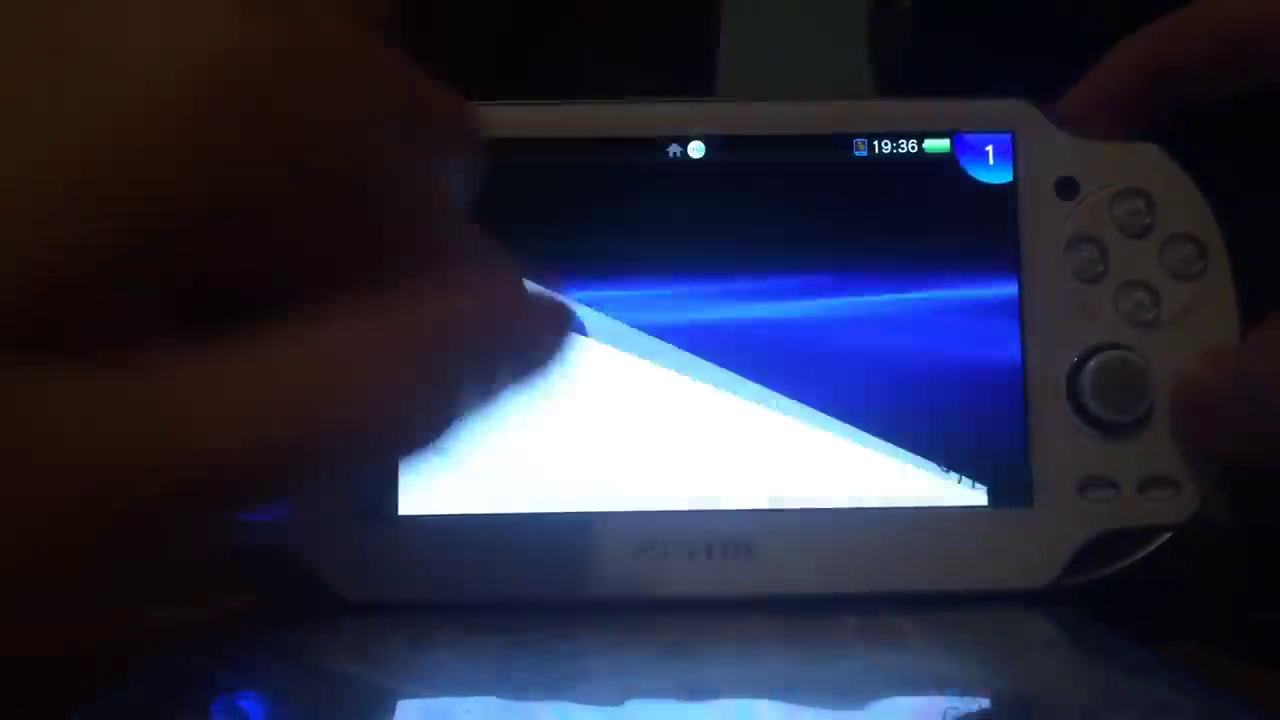